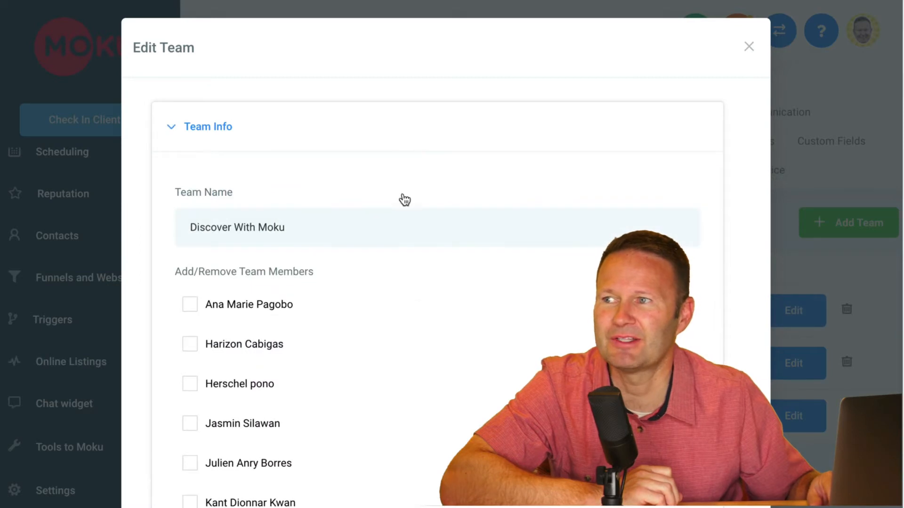
Add the second, third and fourth listed people as members of the Discover With Moku team
scroll(412, 358, down, 4)
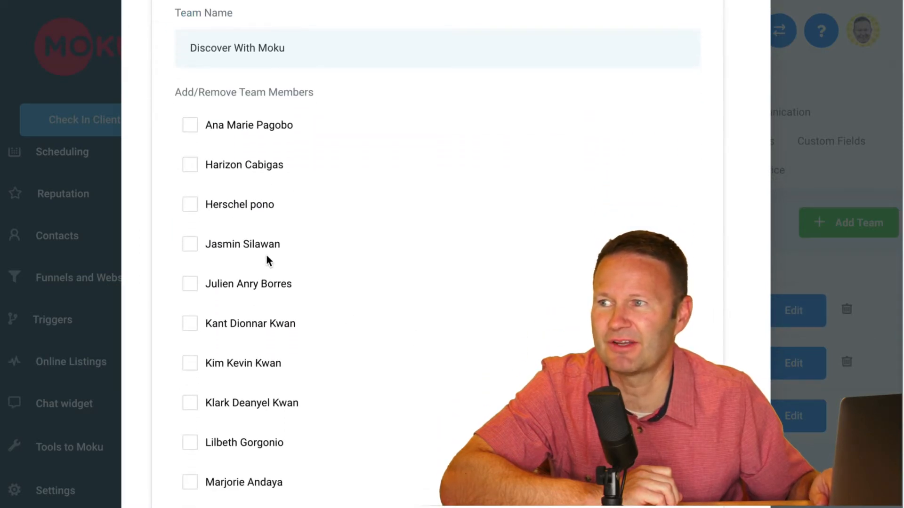
click(190, 245)
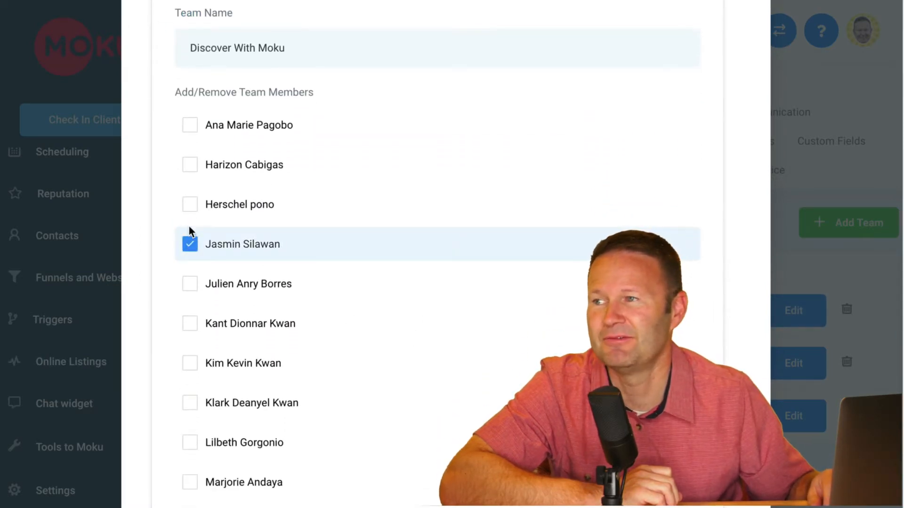
click(188, 206)
click(187, 170)
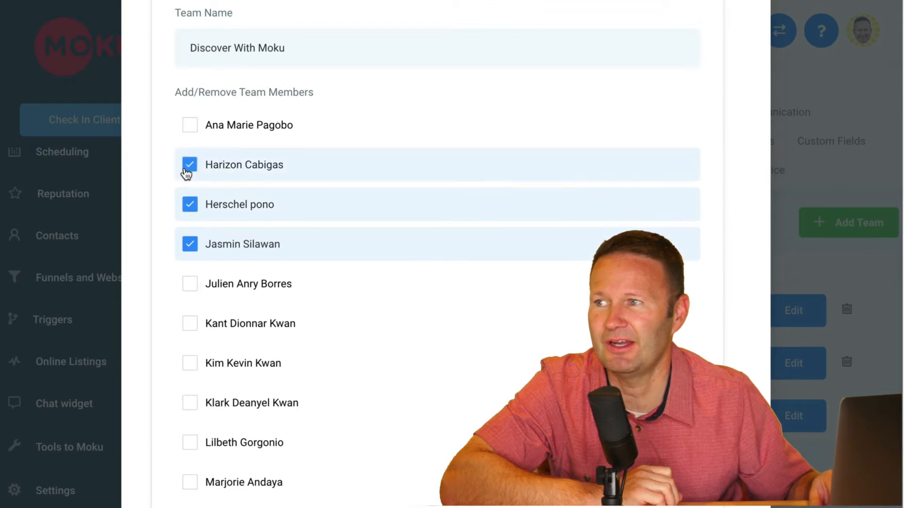
Expand the calendar team configuration, check its name, description and URL, and save the Discover With Moku team
scroll(350, 305, down, 12)
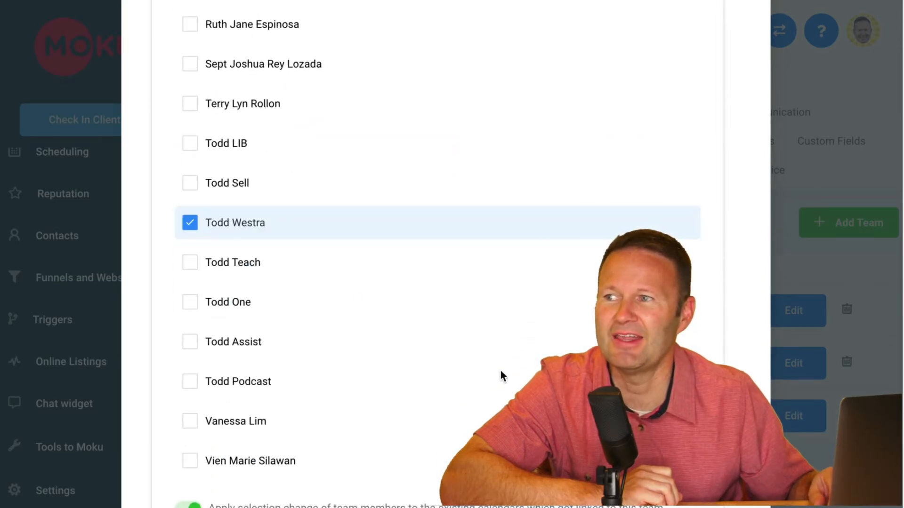
scroll(500, 375, down, 3)
scroll(502, 375, down, 1)
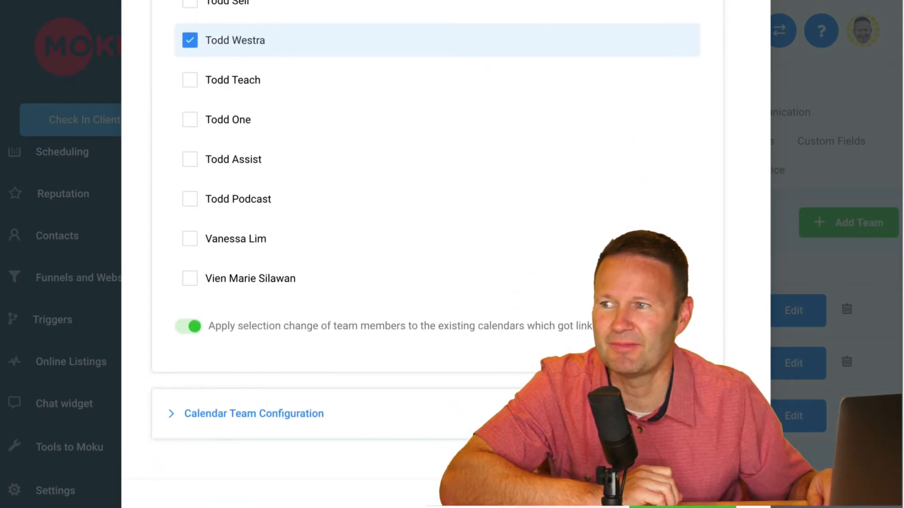
click(502, 413)
scroll(502, 414, down, 6)
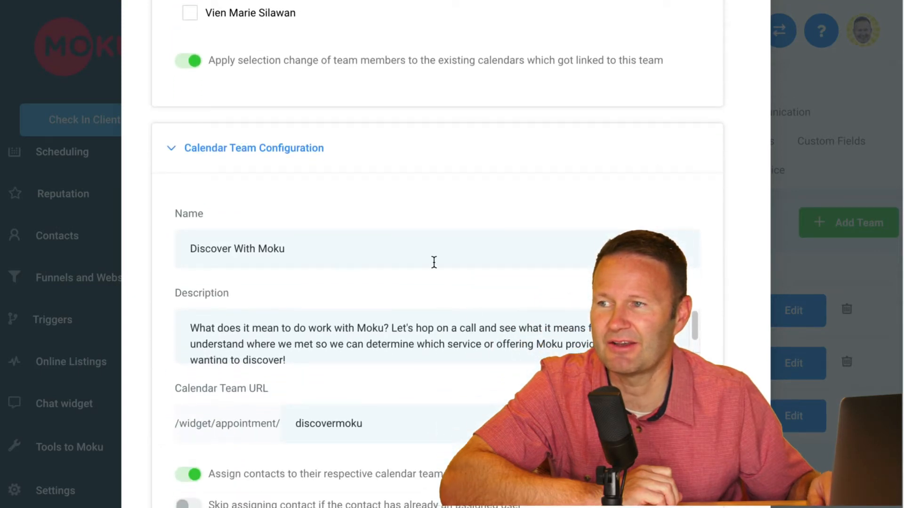
scroll(434, 262, down, 1)
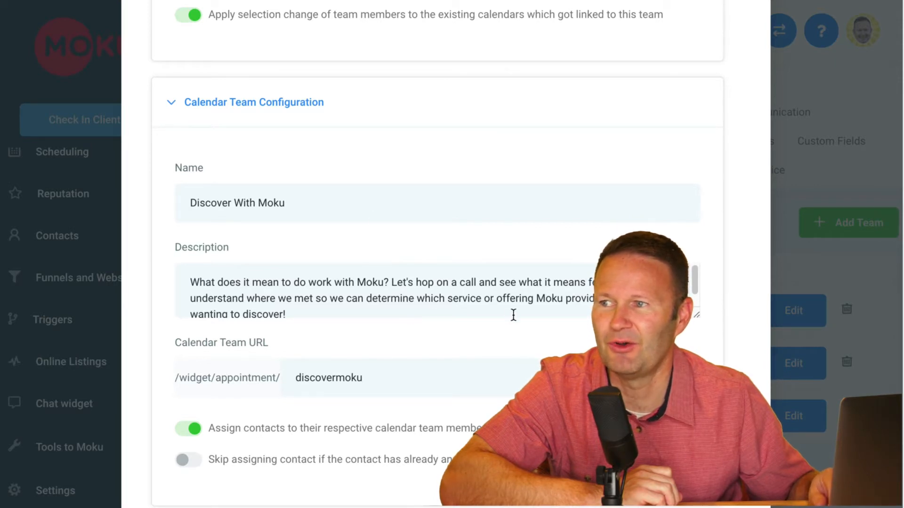
scroll(514, 315, down, 1)
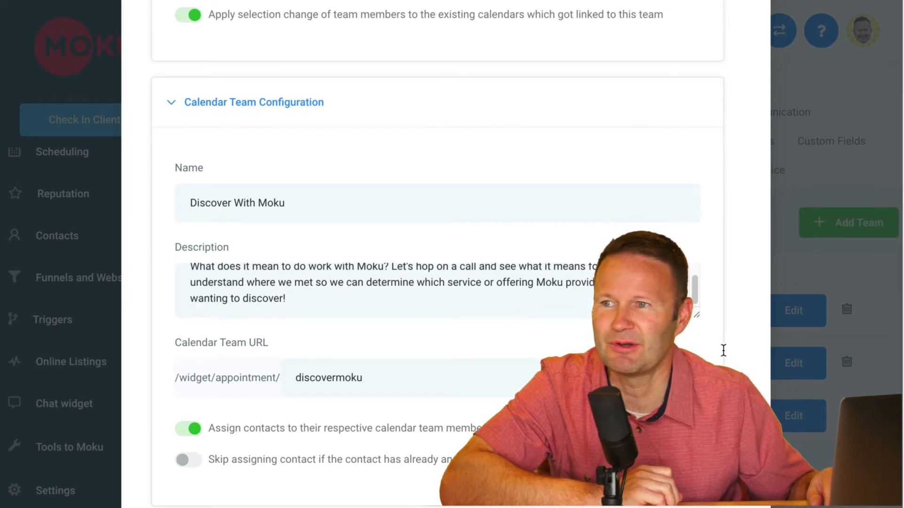
scroll(724, 351, up, 12)
scroll(724, 350, down, 14)
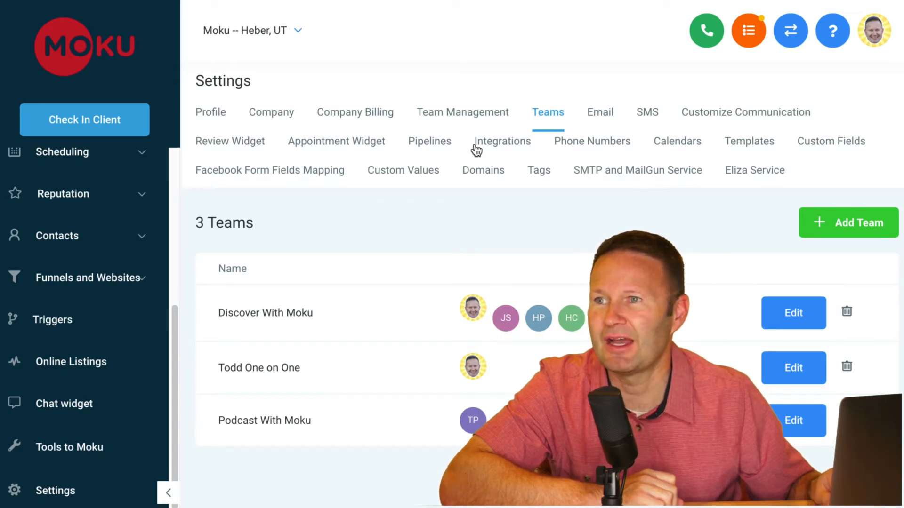
Go to the calendar settings and open the LinkedIn calendar of the Discover With Moku team for editing
click(678, 143)
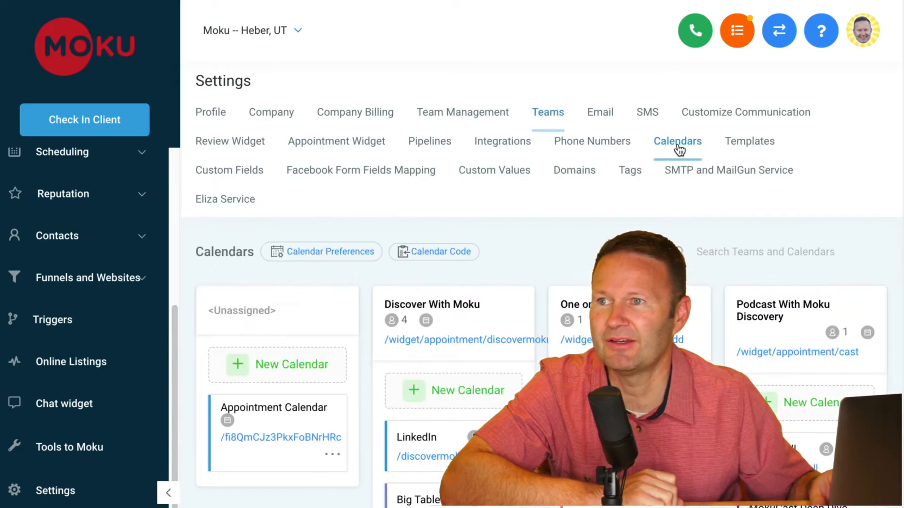
scroll(591, 269, down, 3)
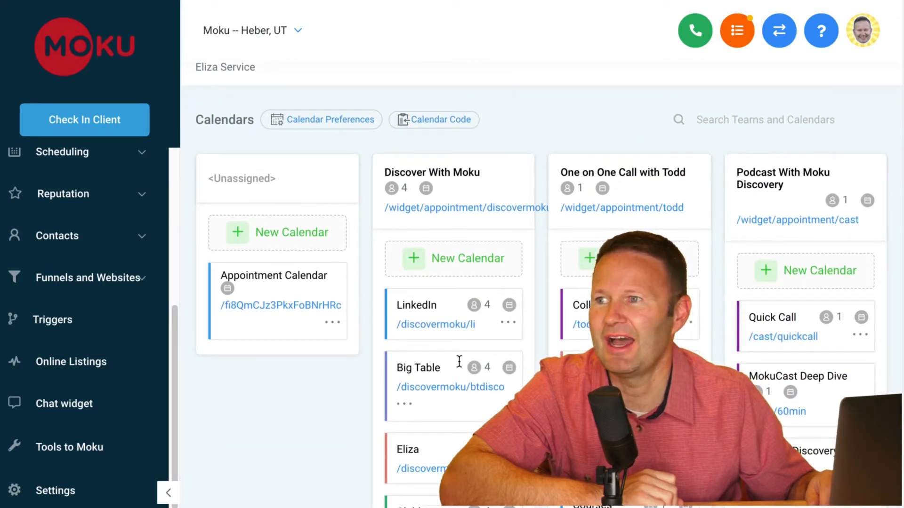
scroll(459, 362, down, 4)
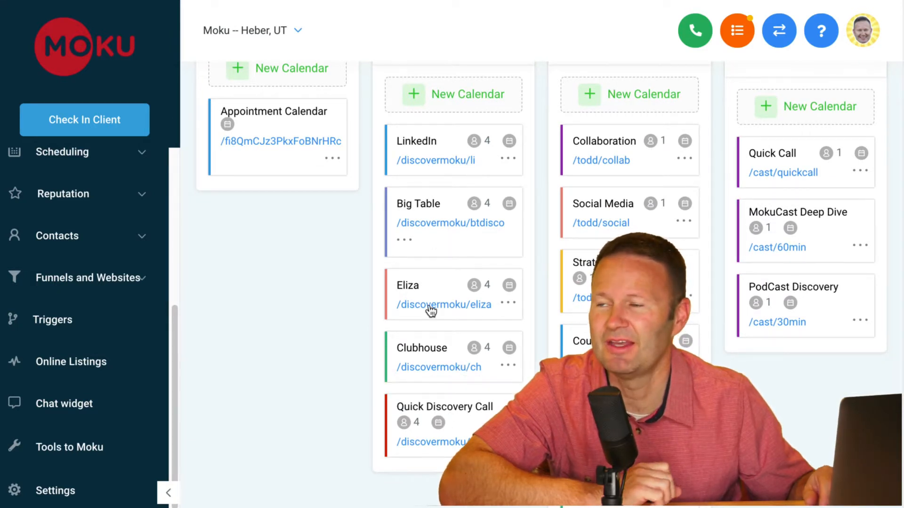
click(508, 159)
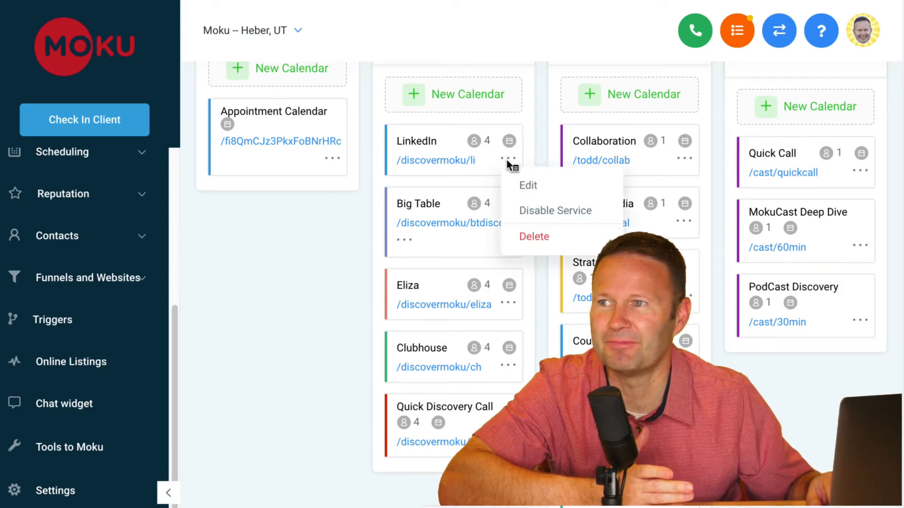
click(523, 186)
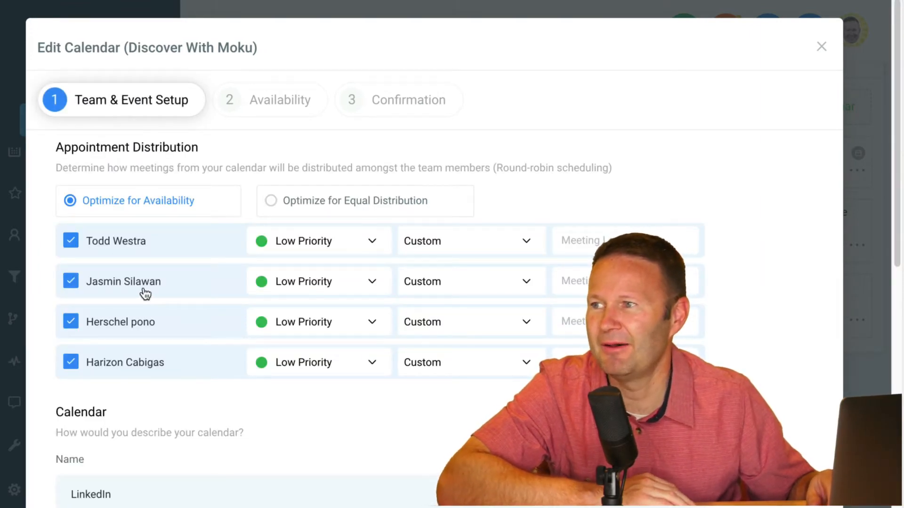
Exclude the second team member from the appointment distribution and set the third to High Priority and the fourth to Medium Priority
click(73, 286)
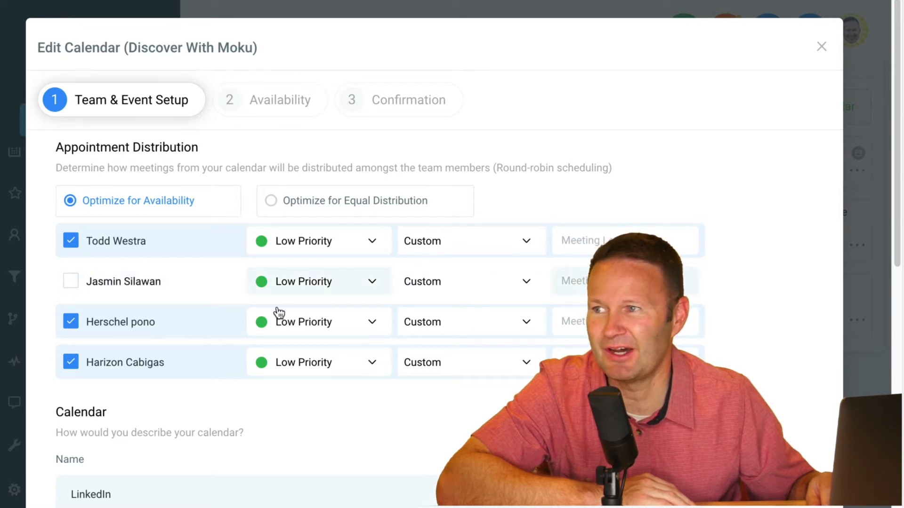
click(323, 321)
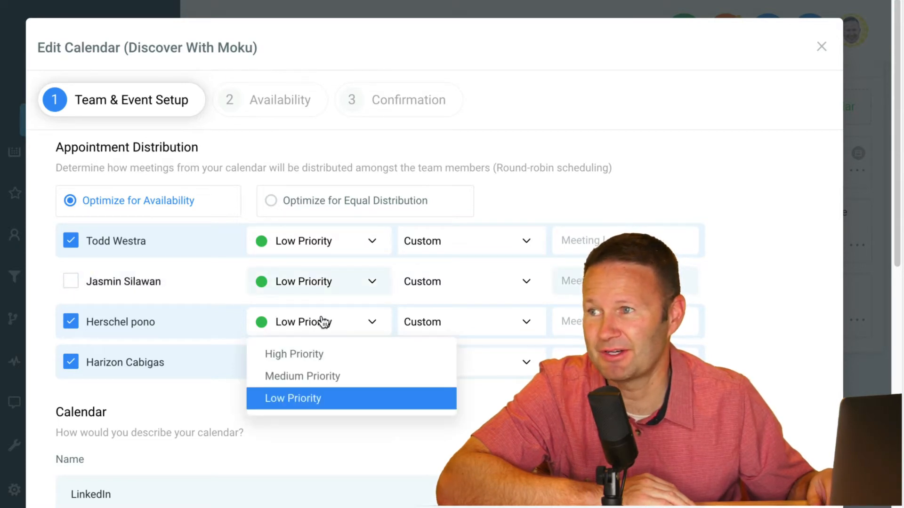
click(319, 352)
click(317, 371)
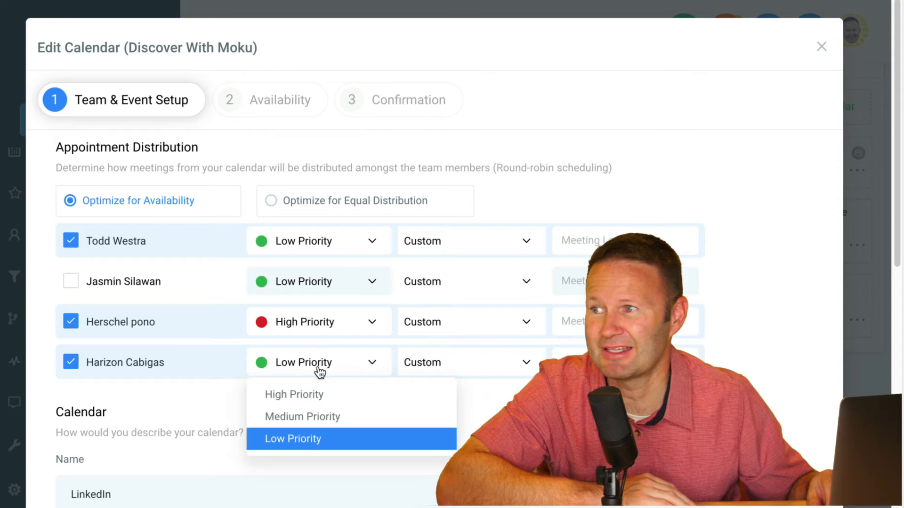
click(316, 415)
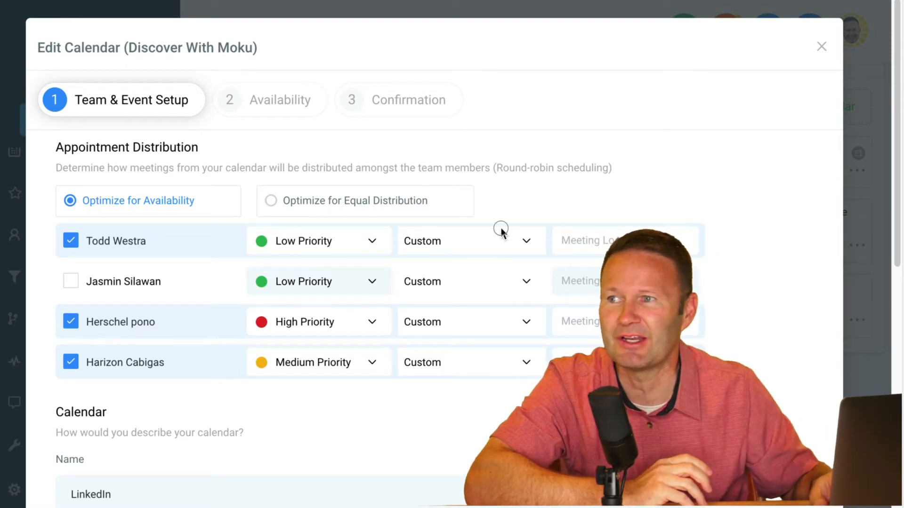
Examine the first member's meeting location options and the calendar's name, description, URL, appointment title and event color
click(504, 243)
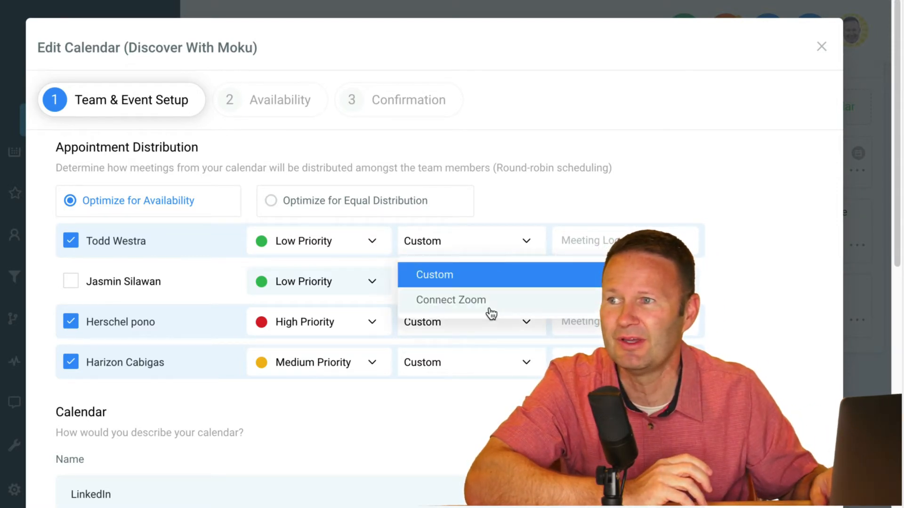
click(541, 204)
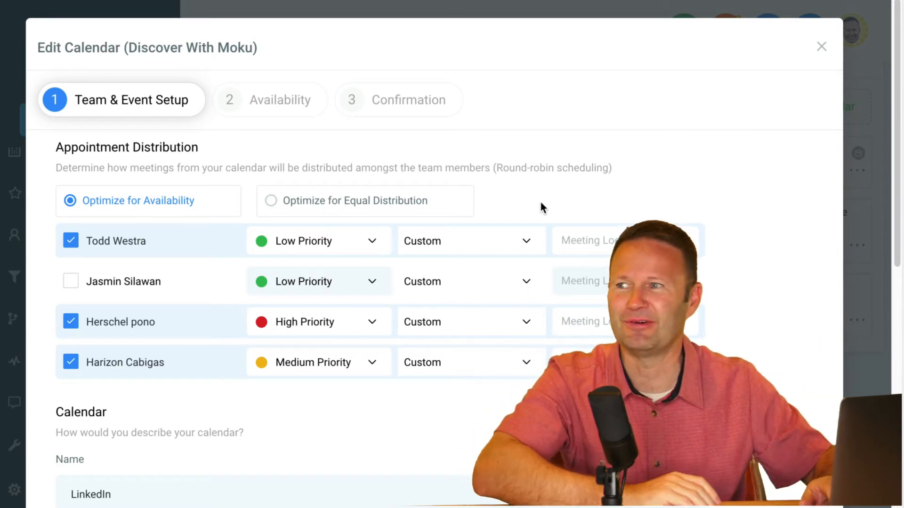
scroll(517, 277, down, 5)
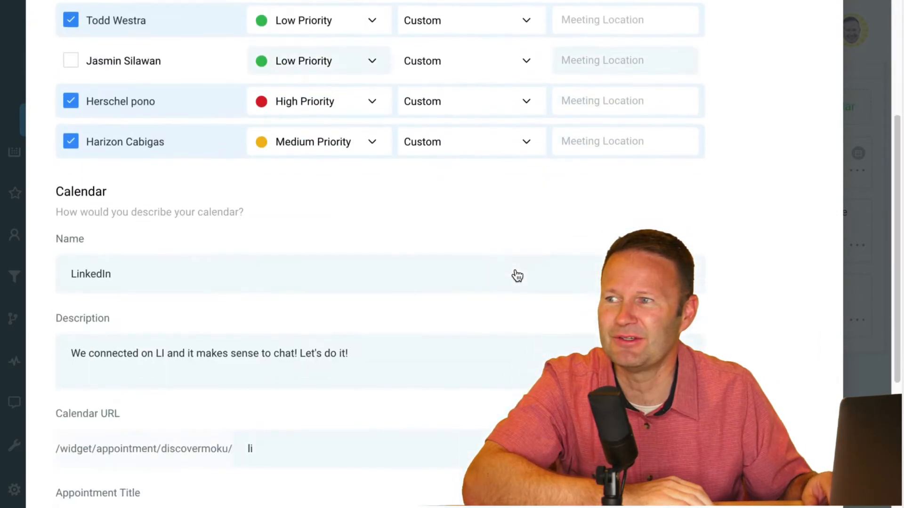
scroll(517, 277, down, 1)
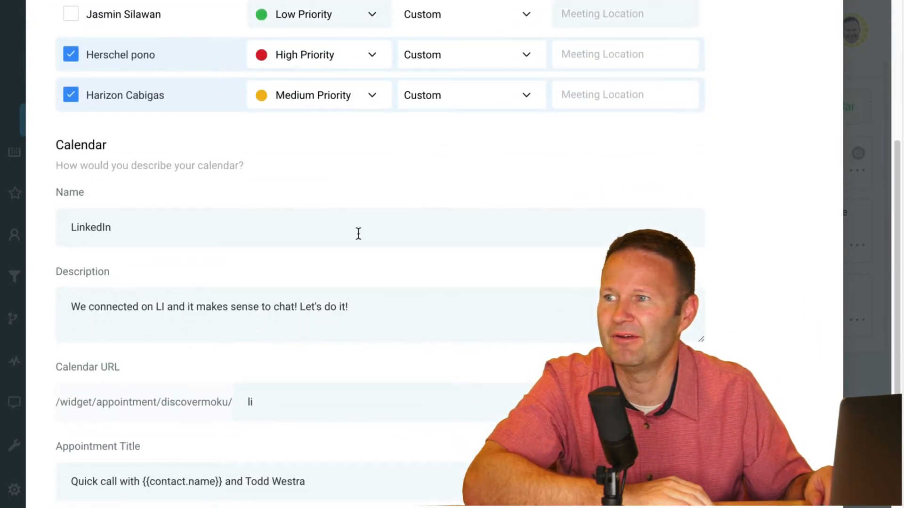
scroll(357, 233, down, 3)
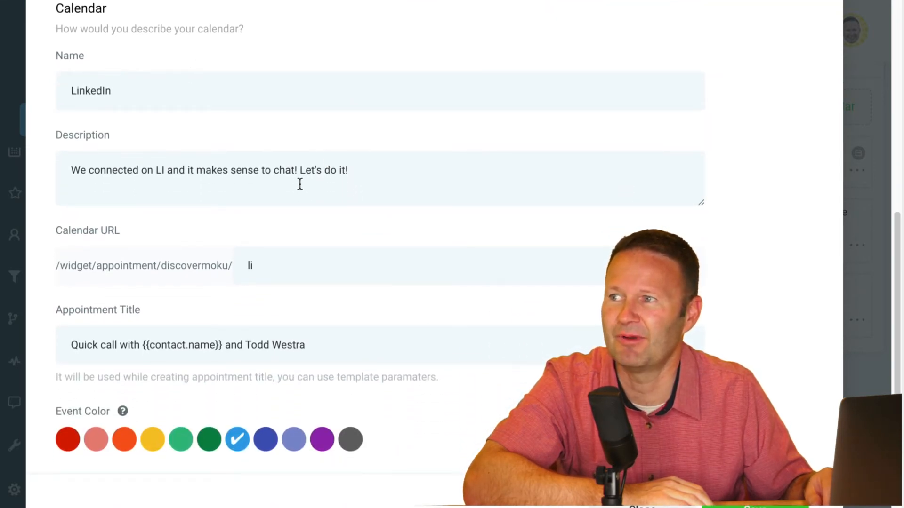
scroll(302, 181, down, 1)
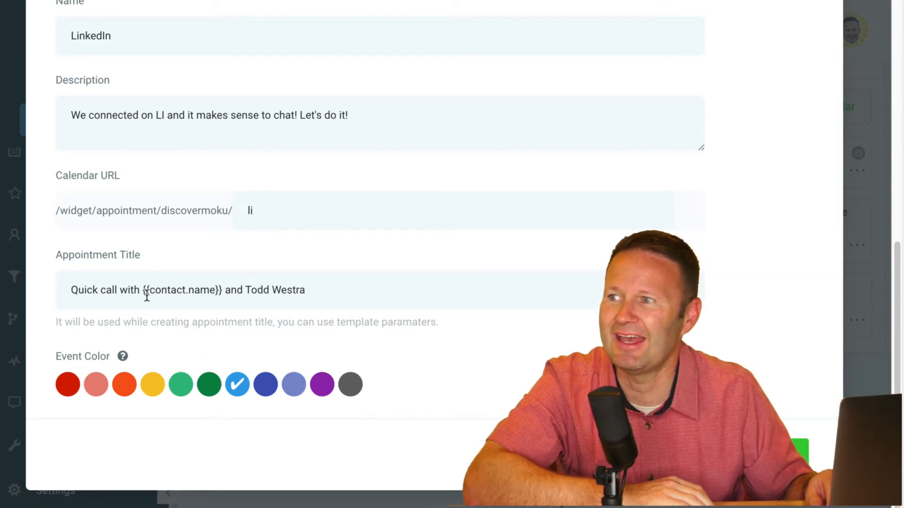
drag(141, 290, 224, 289)
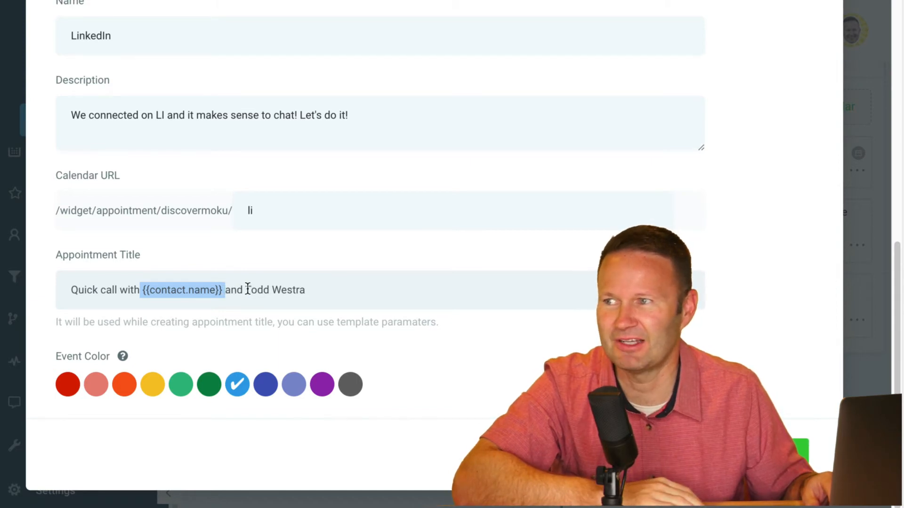
click(545, 339)
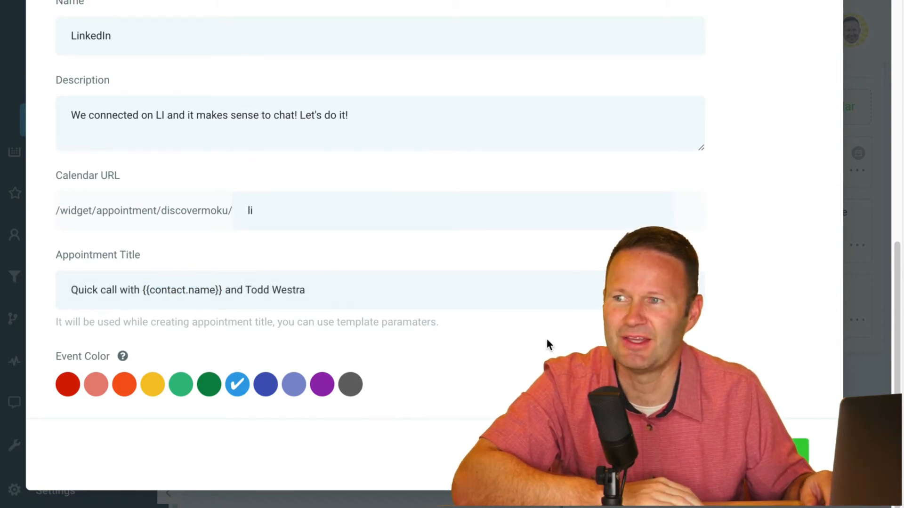
scroll(546, 337, up, 3)
scroll(546, 337, up, 8)
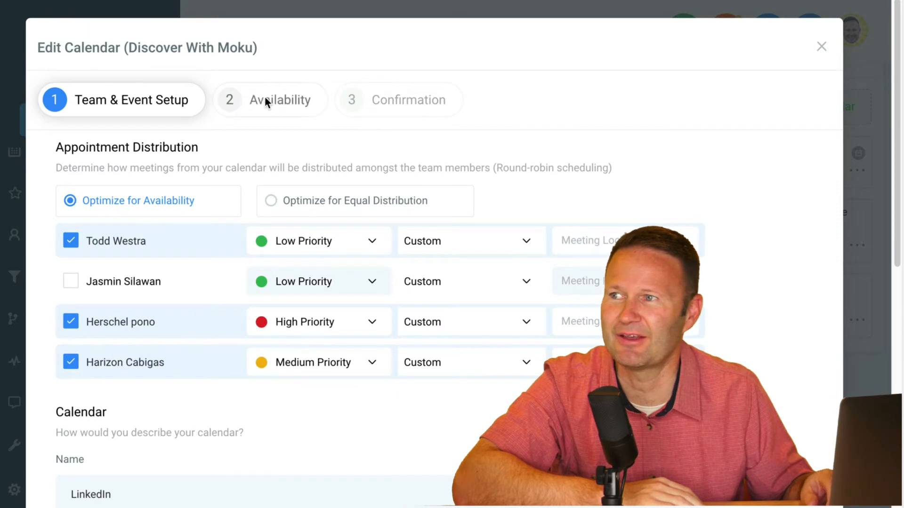
Open the calendar's availability setup and examine the slot settings, including the available slot intervals
click(278, 99)
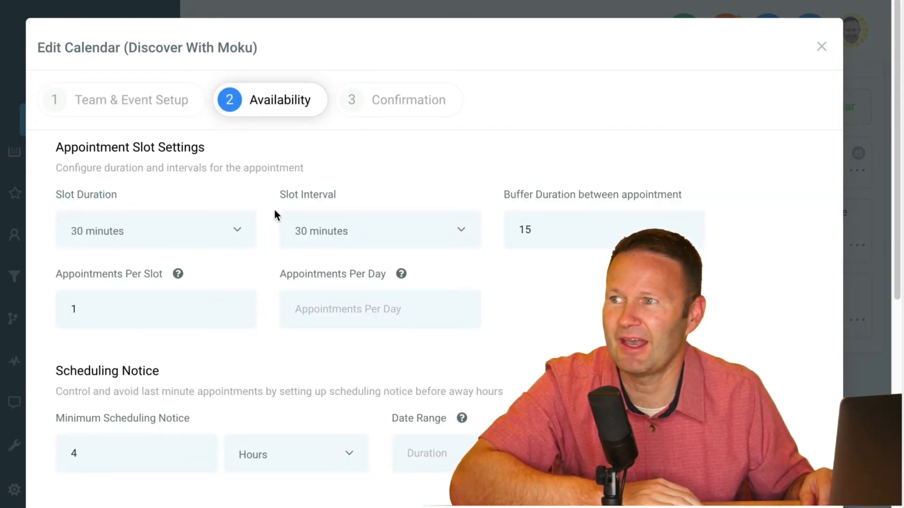
scroll(276, 212, down, 2)
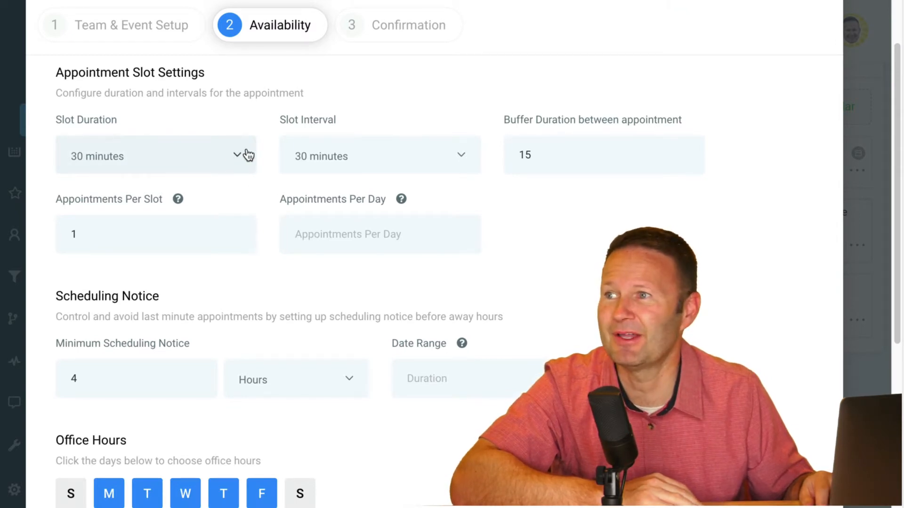
scroll(252, 113, down, 1)
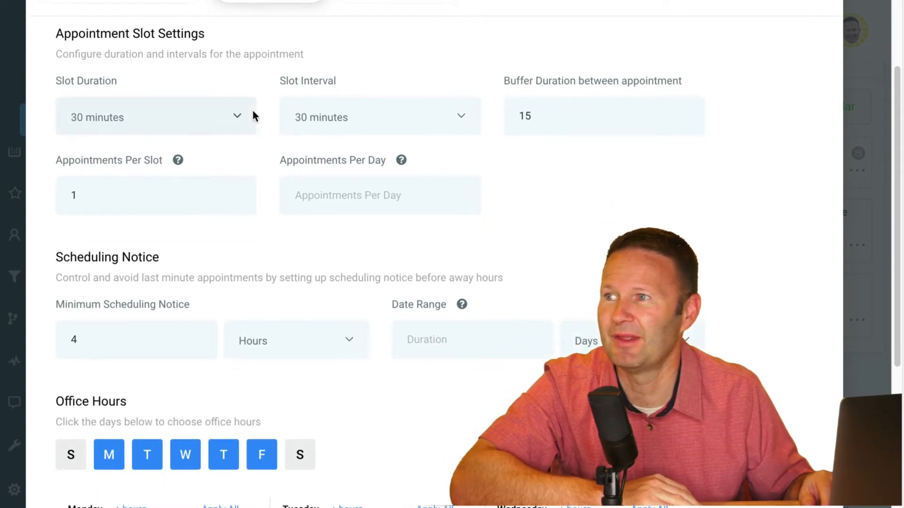
click(329, 114)
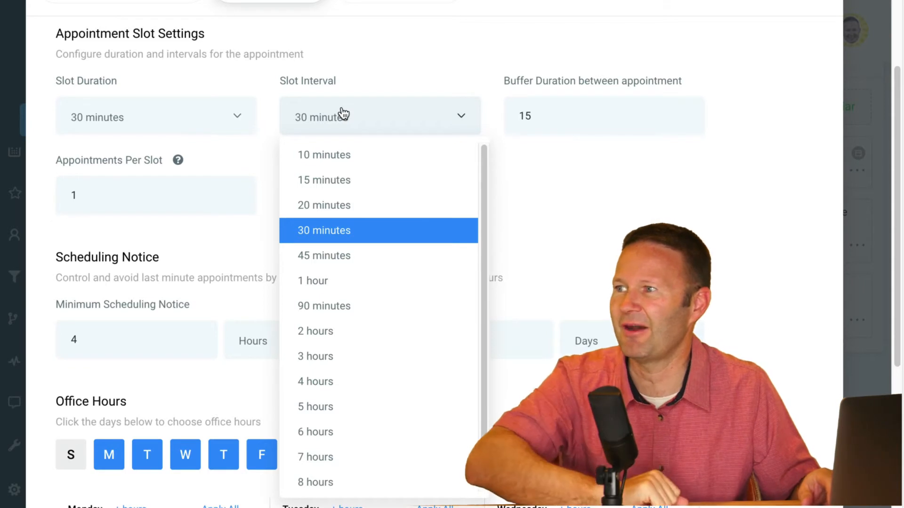
click(558, 183)
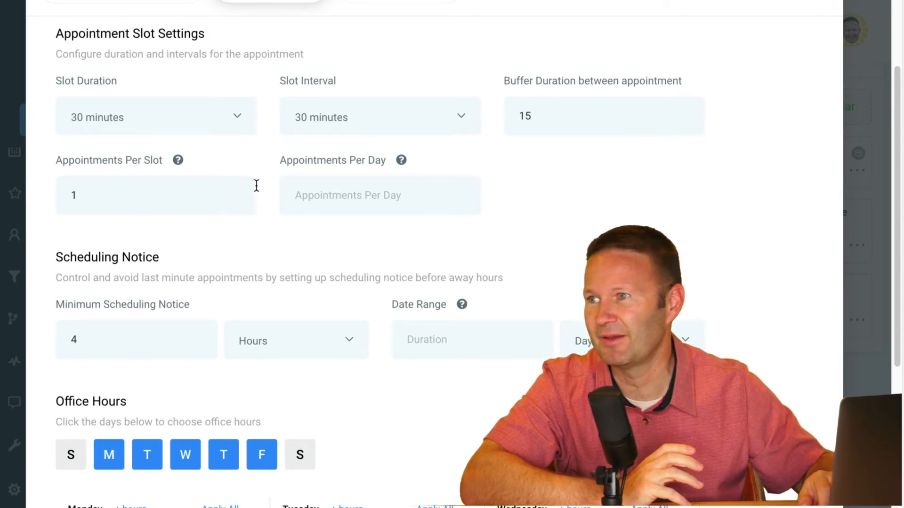
Set the appointments per slot to 9
click(235, 192)
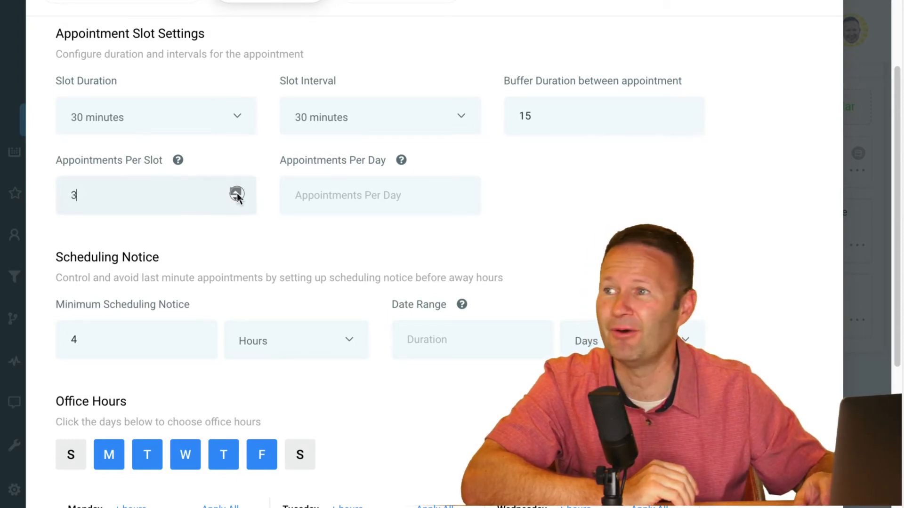
click(235, 193)
click(235, 192)
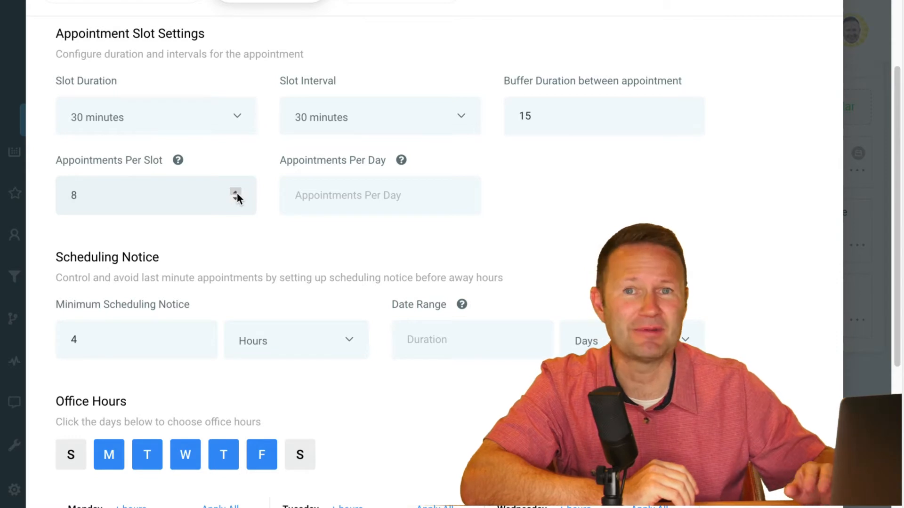
click(235, 193)
click(236, 192)
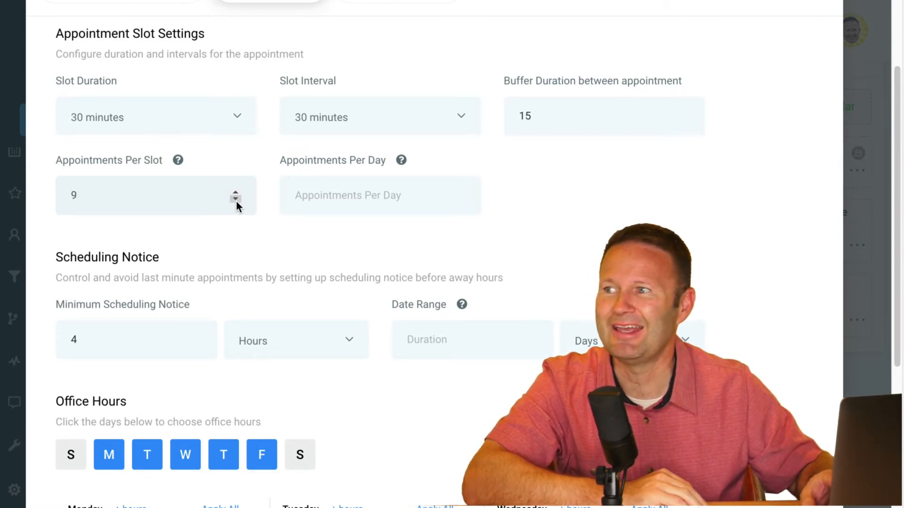
Set the appointments per slot to 8, the appointments per day to 0 and the scheduling date range to 4 days
click(236, 191)
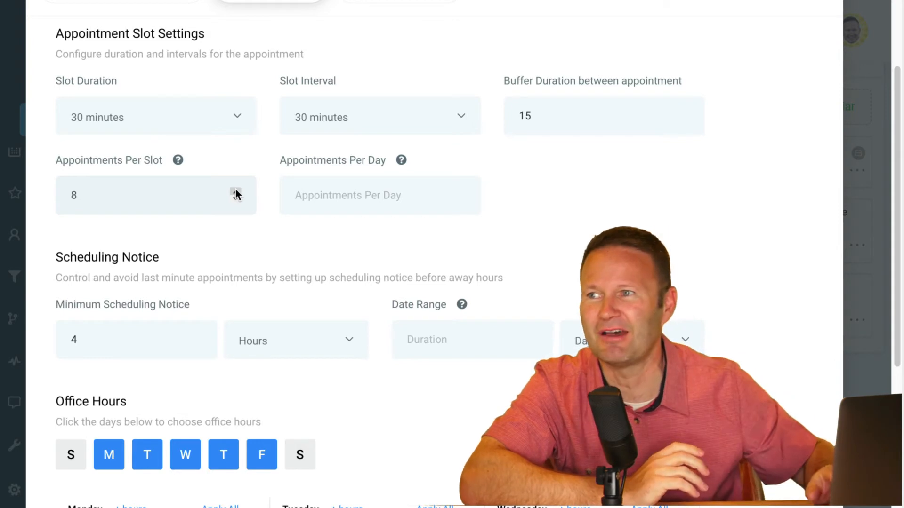
click(334, 195)
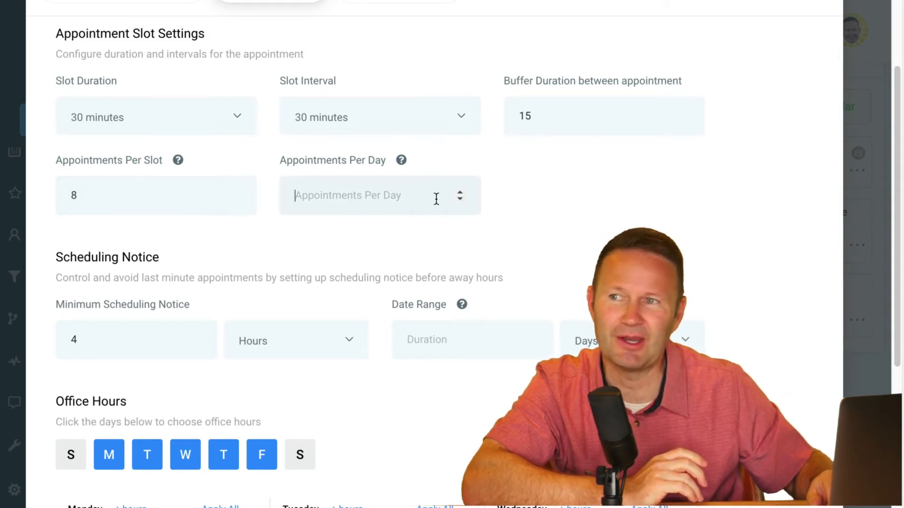
click(460, 192)
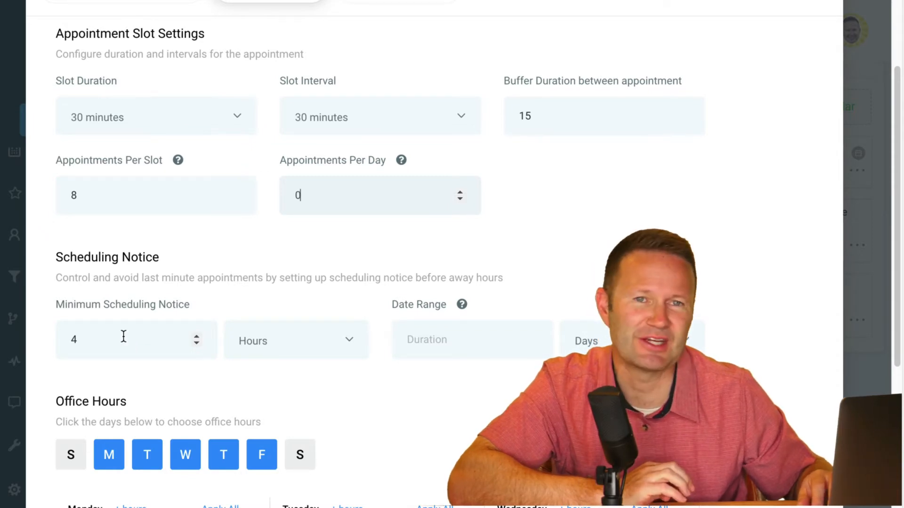
scroll(123, 336, down, 1)
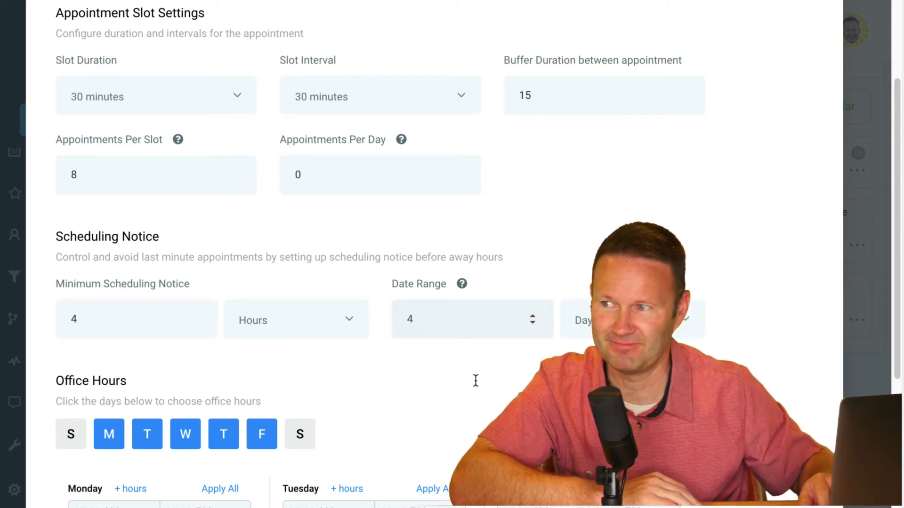
scroll(478, 399, down, 5)
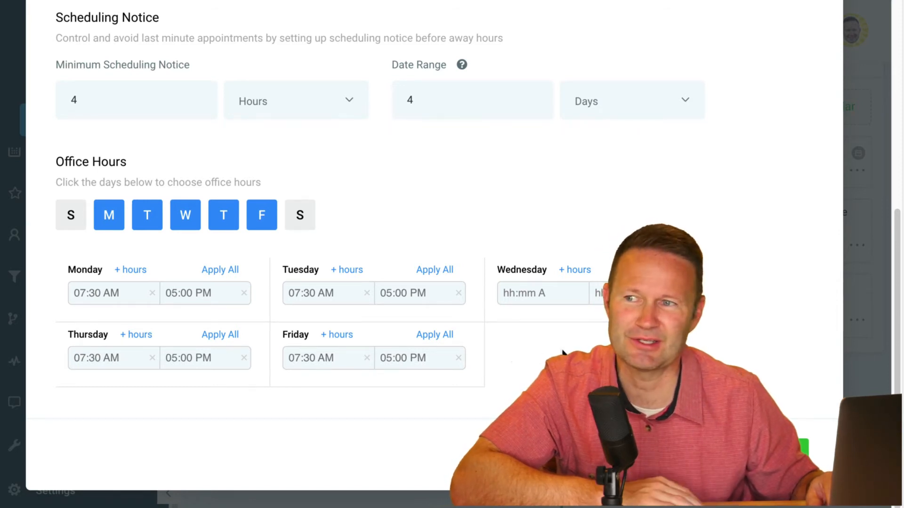
scroll(580, 350, up, 1)
scroll(580, 349, up, 5)
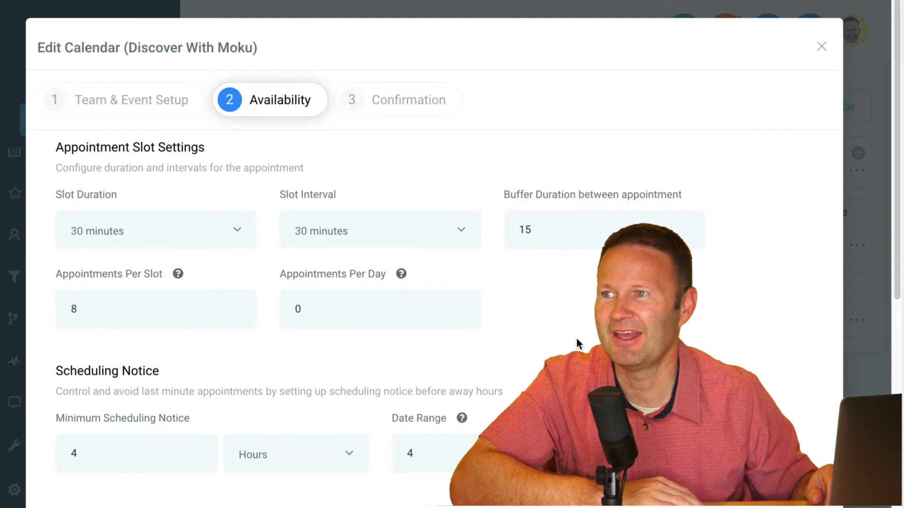
Open the calendar's confirmation settings and examine the custom form choices and the fields behind the Stripe payment option
click(423, 99)
scroll(402, 301, down, 1)
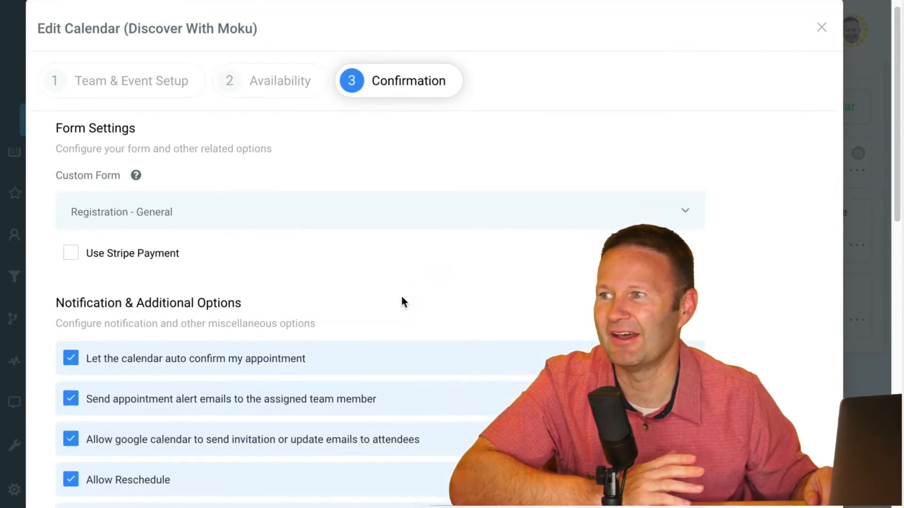
click(419, 195)
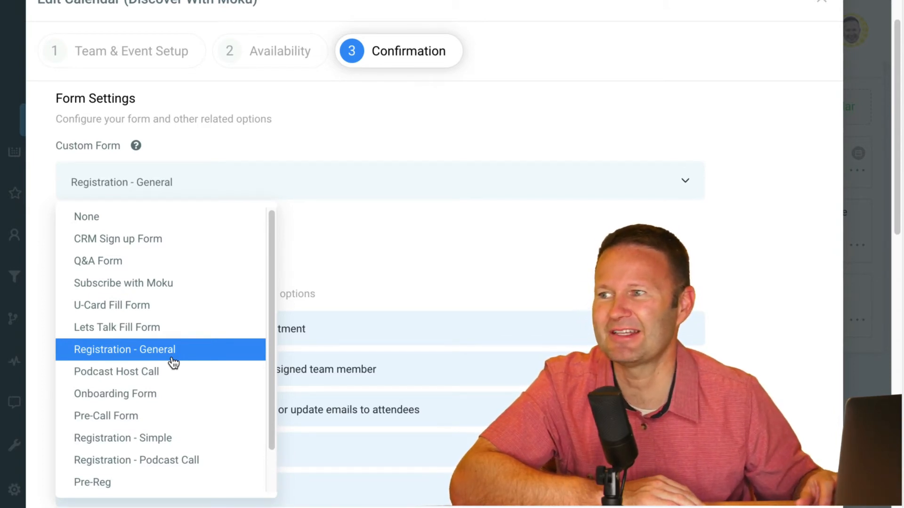
click(348, 230)
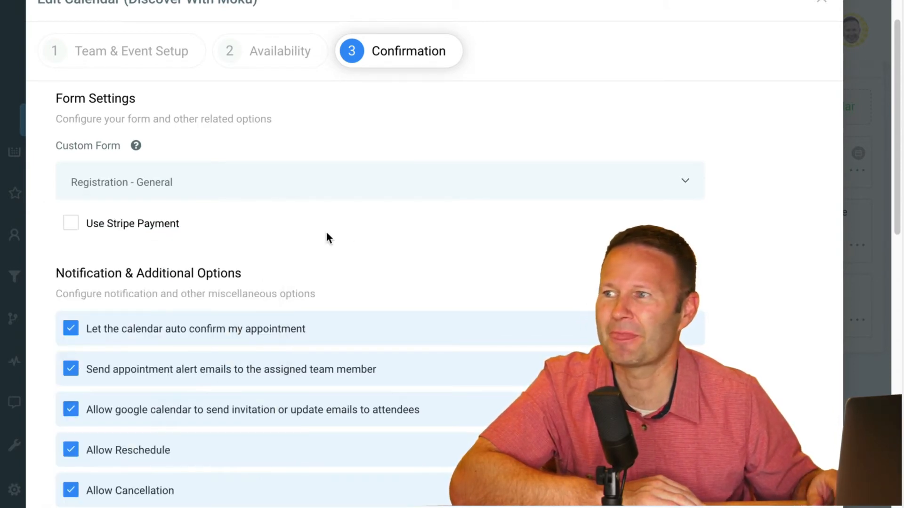
click(71, 229)
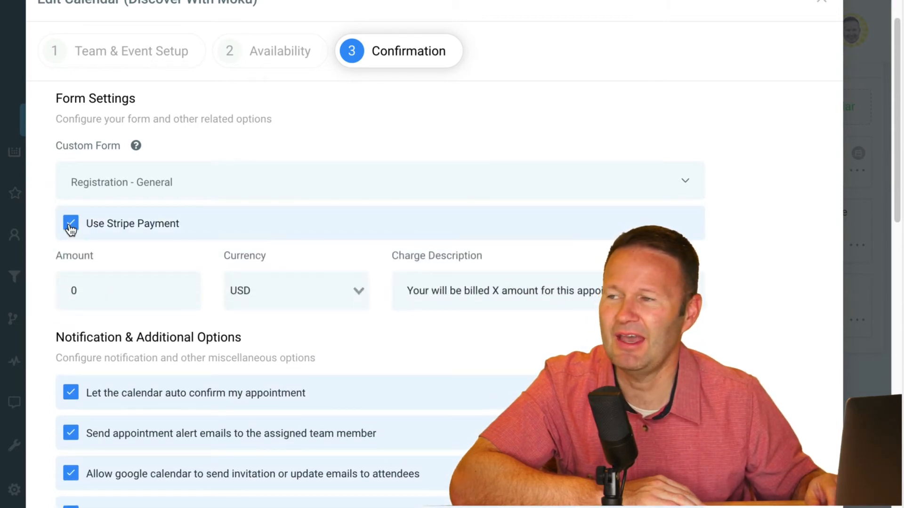
click(71, 229)
Examine the calendar's notification options, additional notes template, Facebook Pixel ID, custom code and form submission settings
scroll(246, 332, down, 3)
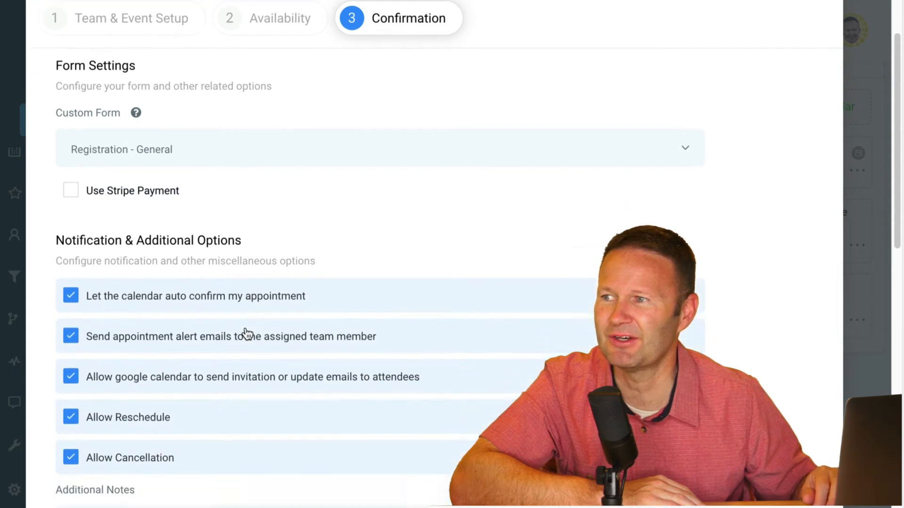
scroll(246, 333, down, 3)
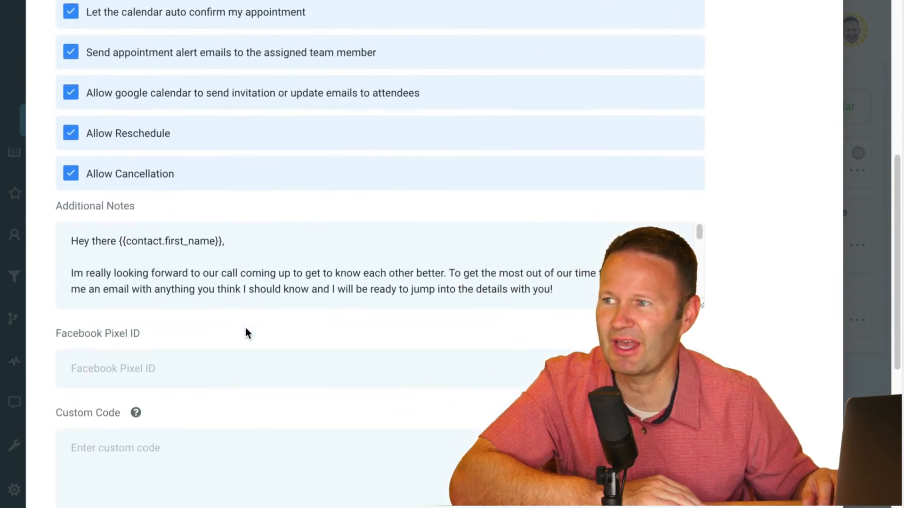
scroll(245, 254, down, 2)
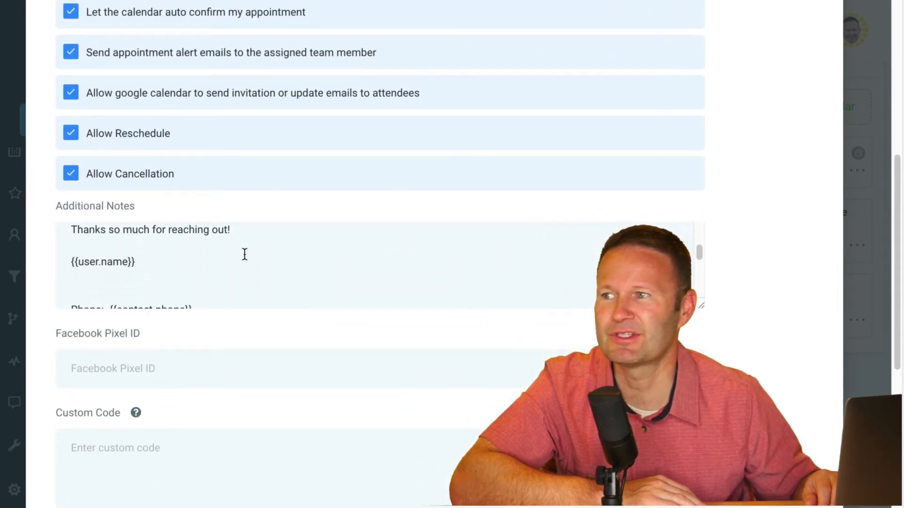
scroll(245, 254, down, 4)
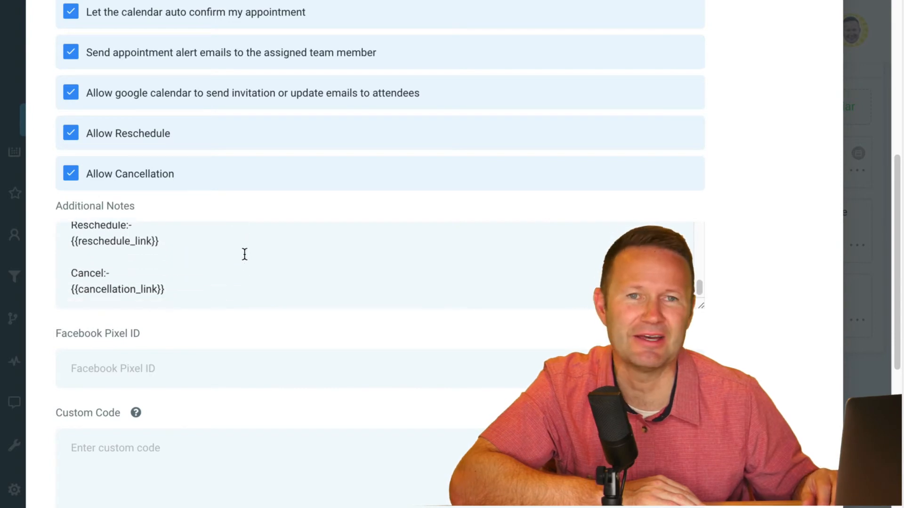
scroll(245, 255, up, 3)
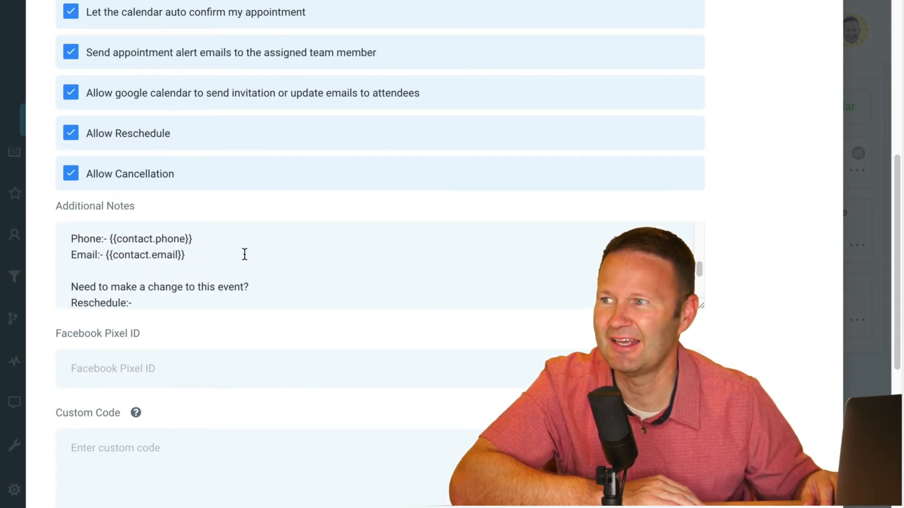
scroll(245, 254, up, 1)
drag(200, 260, 115, 250)
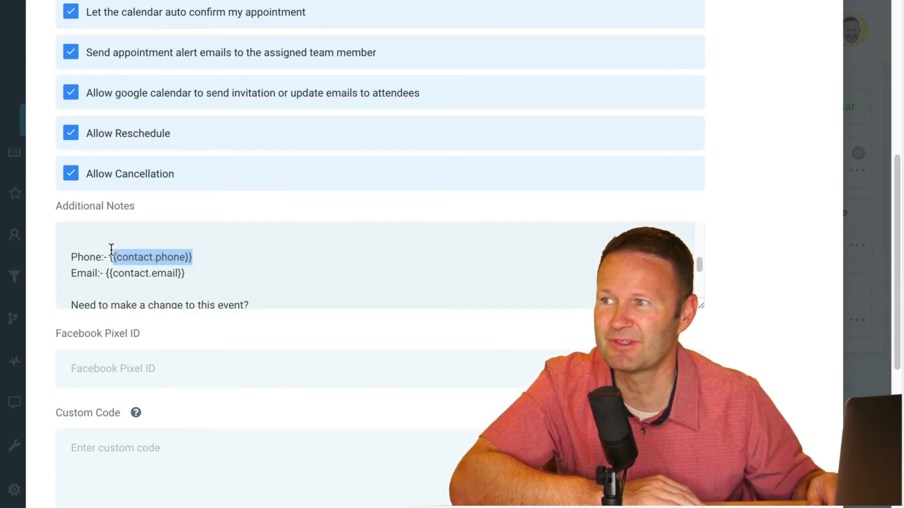
click(283, 247)
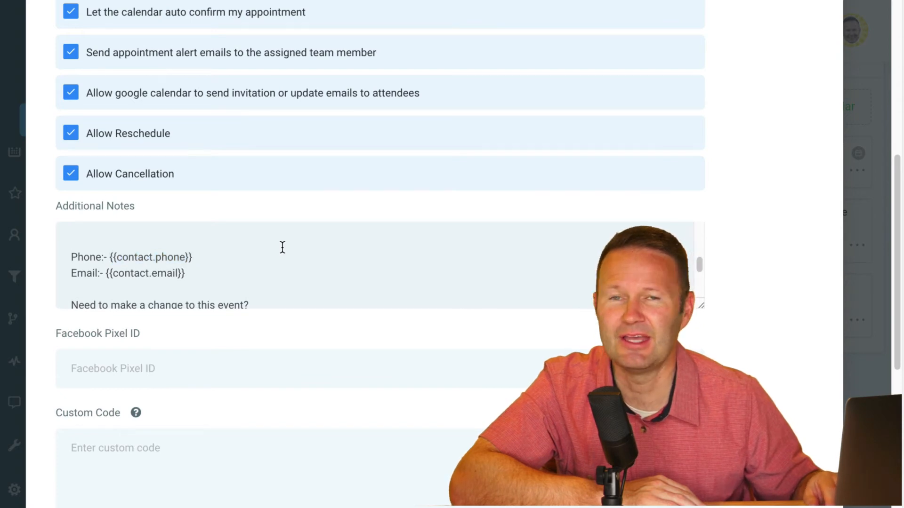
scroll(283, 248, up, 5)
scroll(283, 247, down, 1)
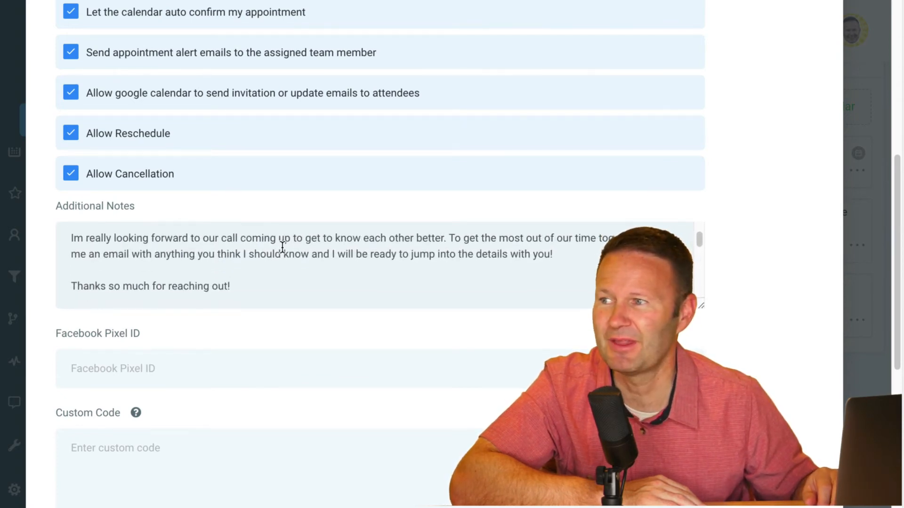
scroll(295, 378, down, 4)
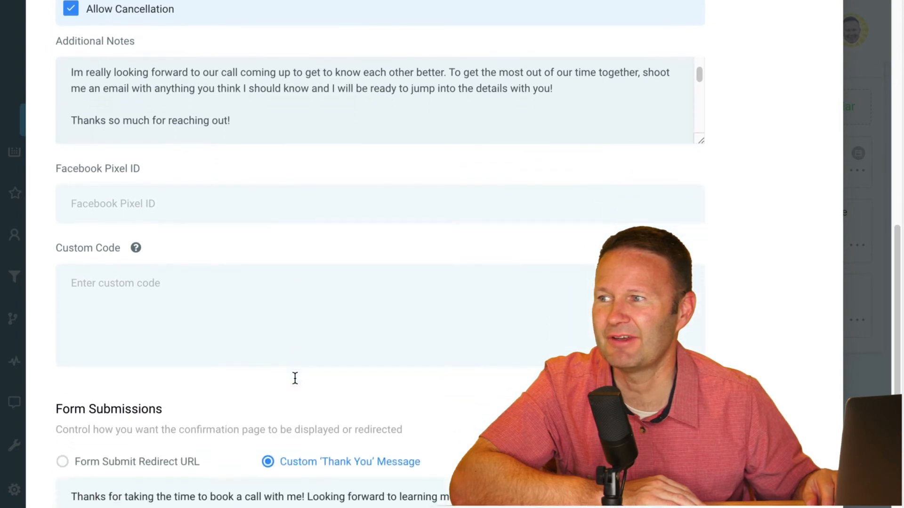
scroll(295, 378, down, 1)
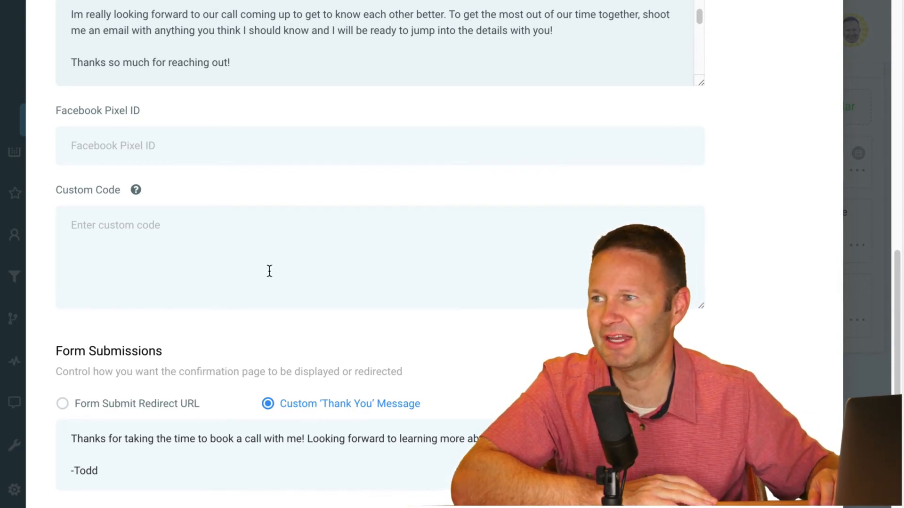
scroll(270, 271, down, 2)
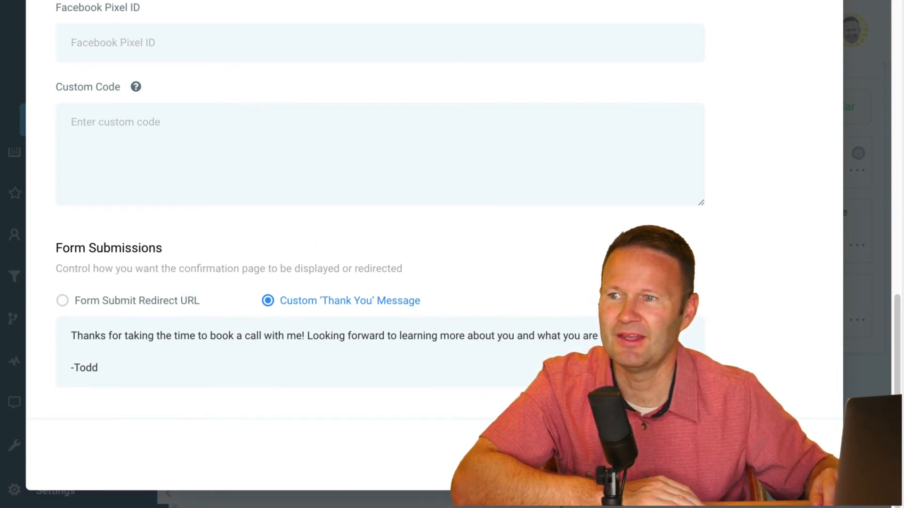
scroll(717, 217, up, 10)
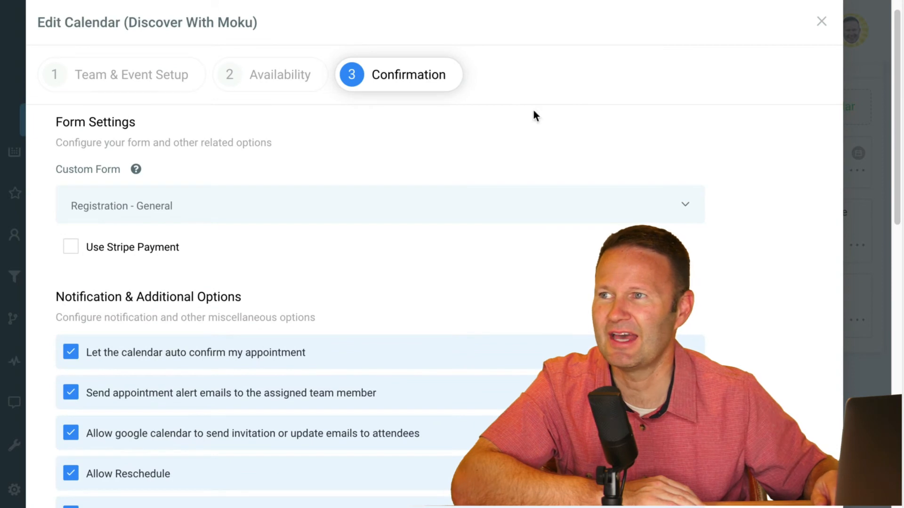
Return to the team and event setup, close the LinkedIn calendar's editor and look over the calendars of each team
click(272, 80)
click(150, 82)
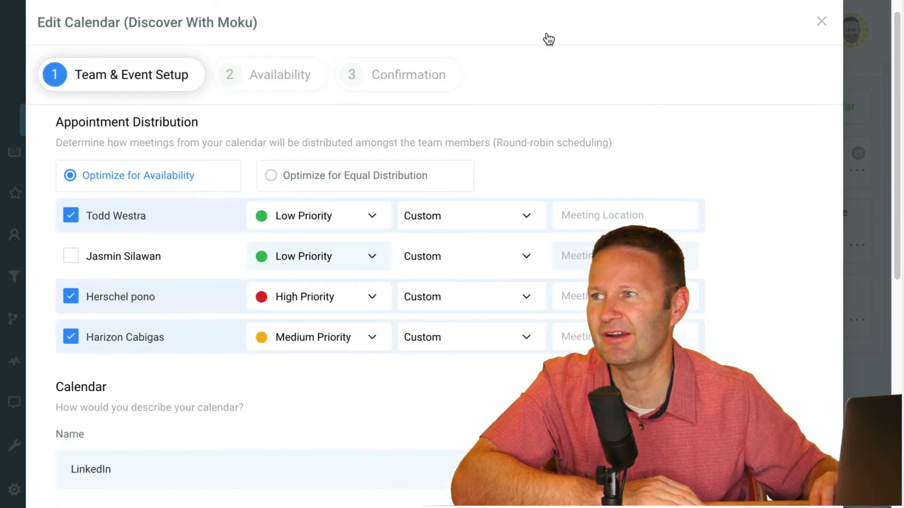
click(822, 22)
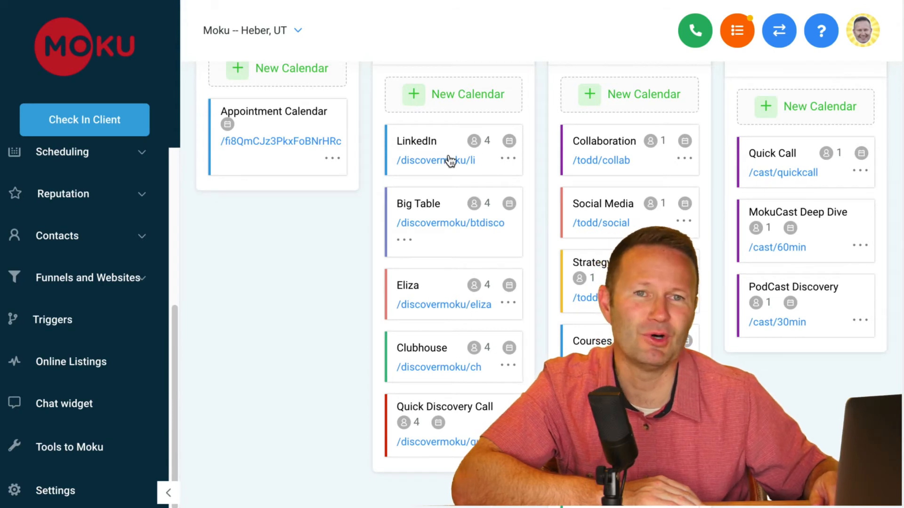
scroll(453, 292, up, 2)
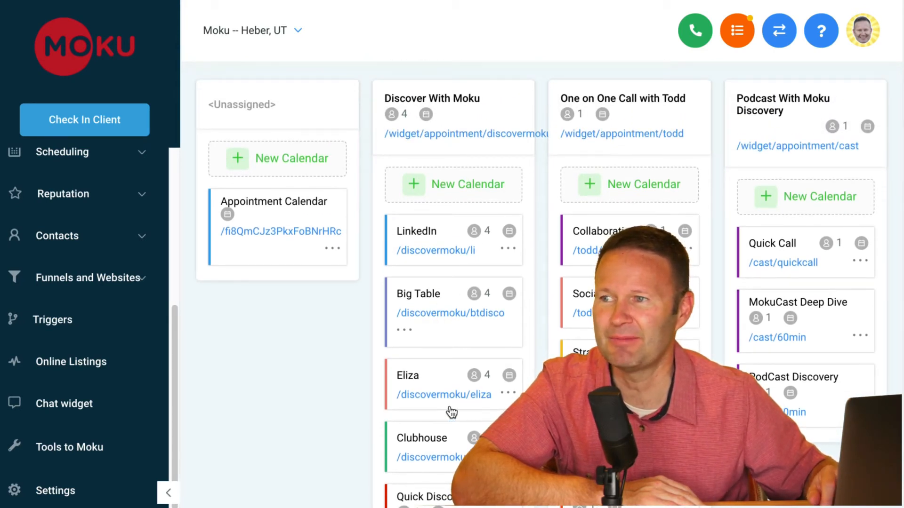
scroll(452, 412, down, 1)
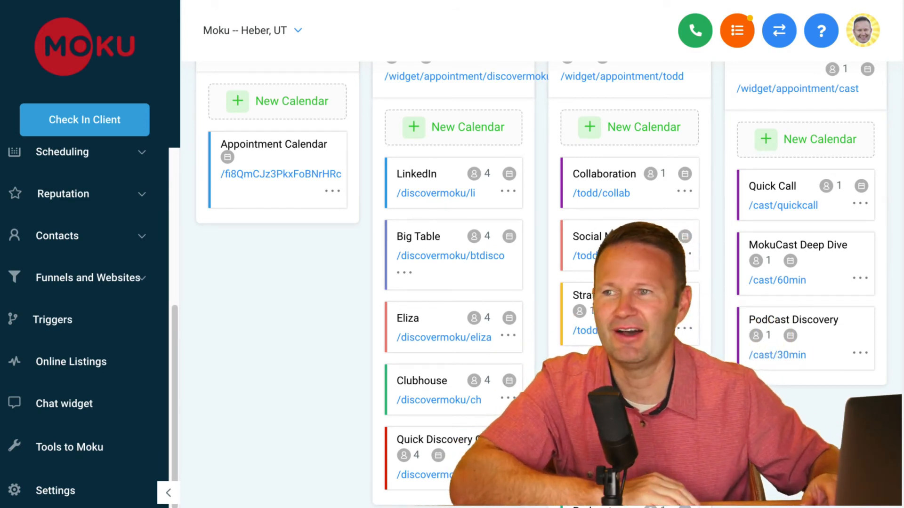
scroll(542, 282, up, 1)
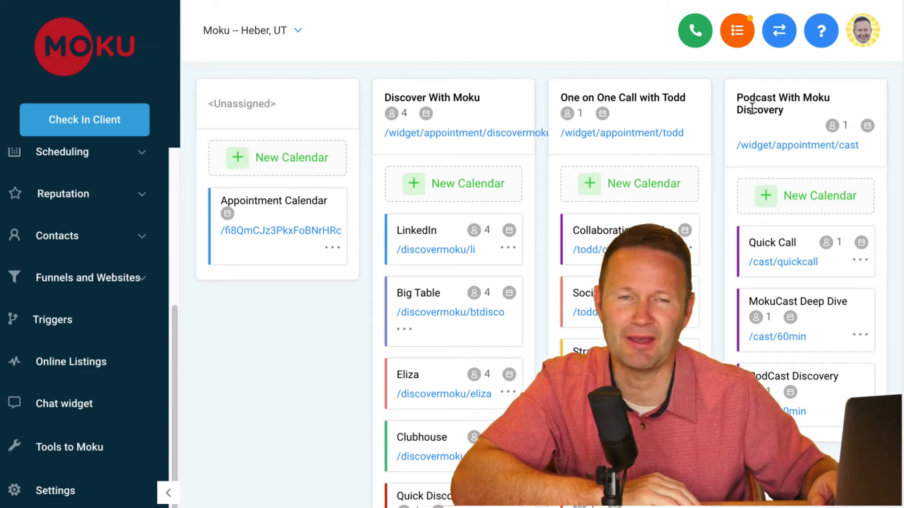
scroll(595, 175, up, 4)
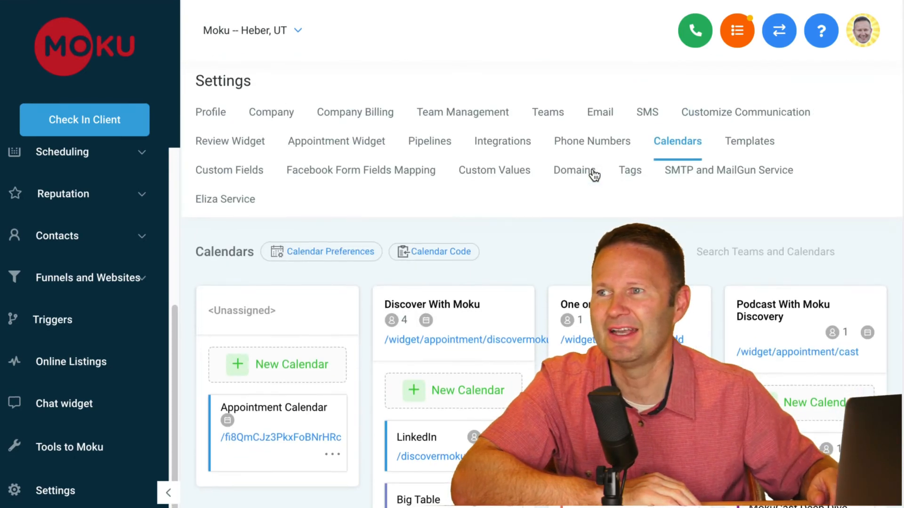
Open the profile settings and remove Wednesday and Thursday from the available hours
click(213, 113)
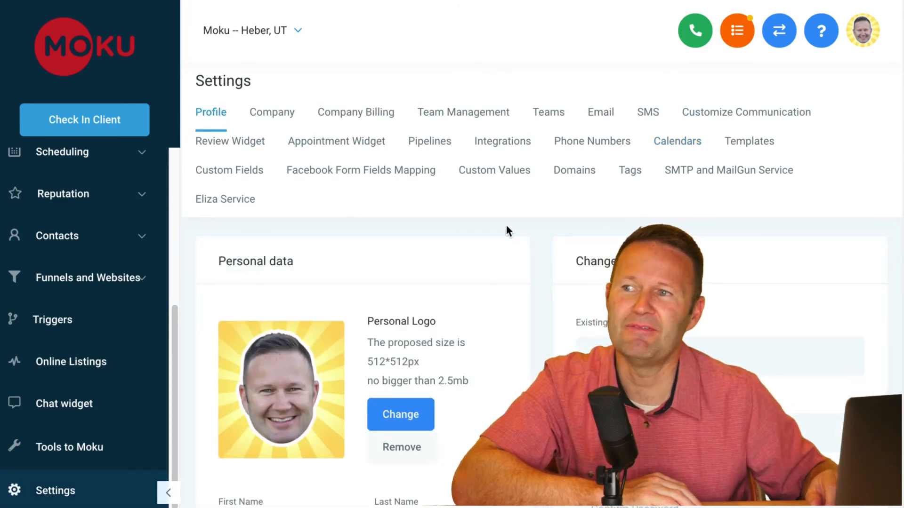
scroll(538, 263, down, 15)
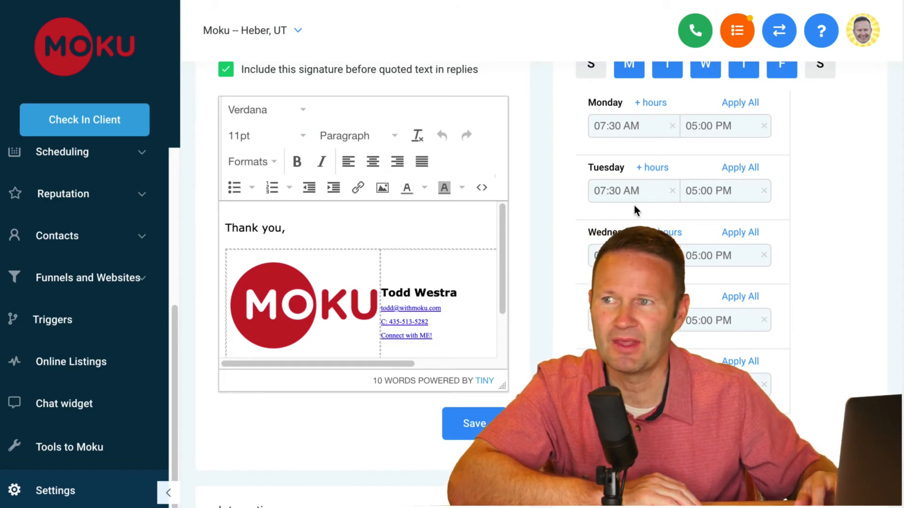
scroll(668, 166, up, 1)
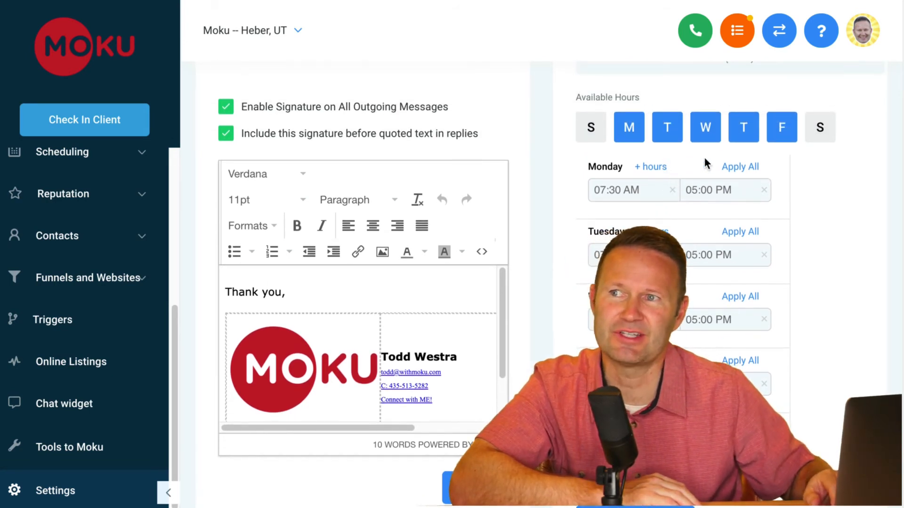
scroll(705, 164, up, 1)
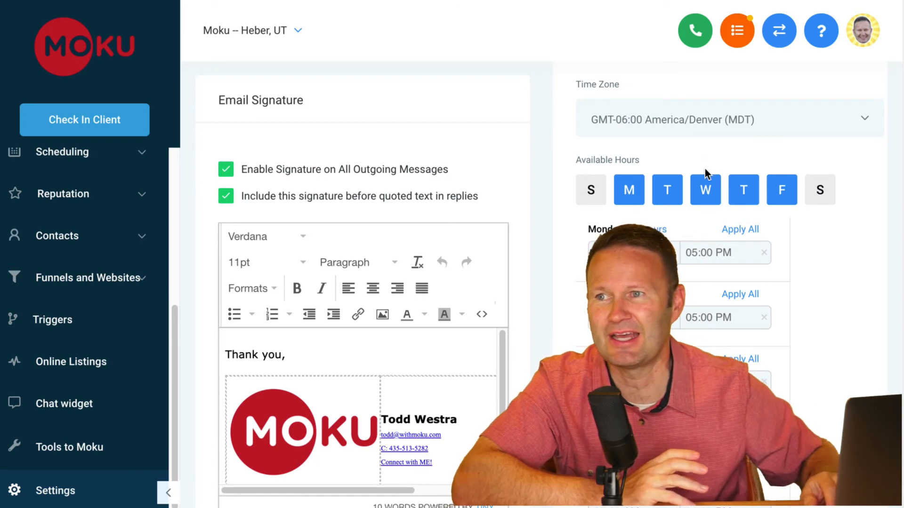
click(706, 196)
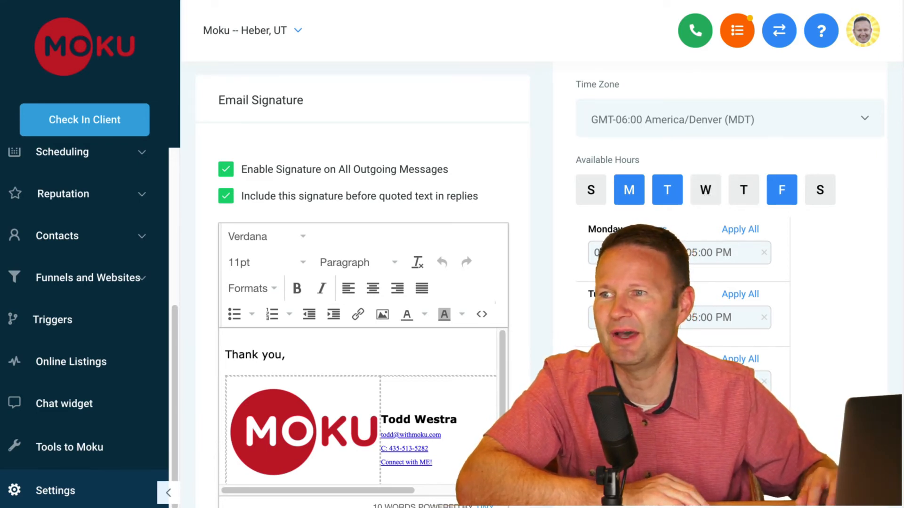
Examine the profile's integrations, primary calendar and the linked calendars in the calendar configuration
scroll(707, 195, down, 10)
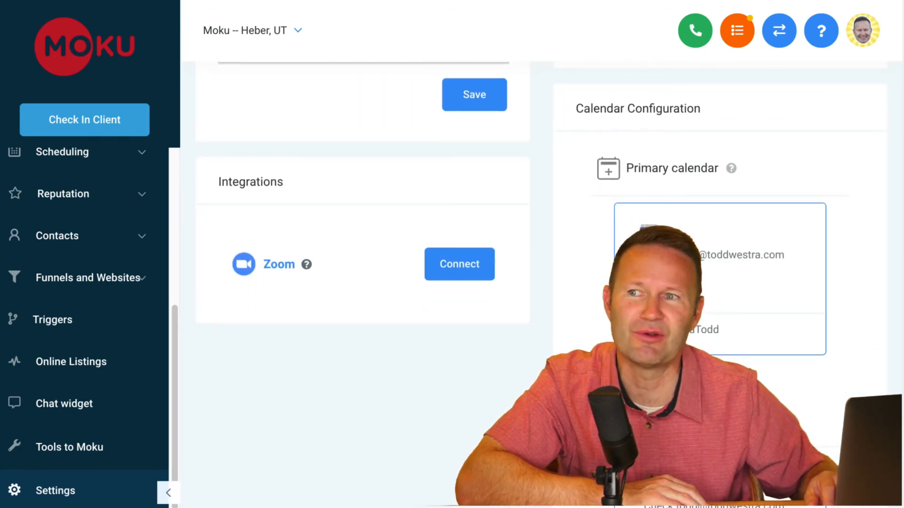
scroll(722, 277, down, 8)
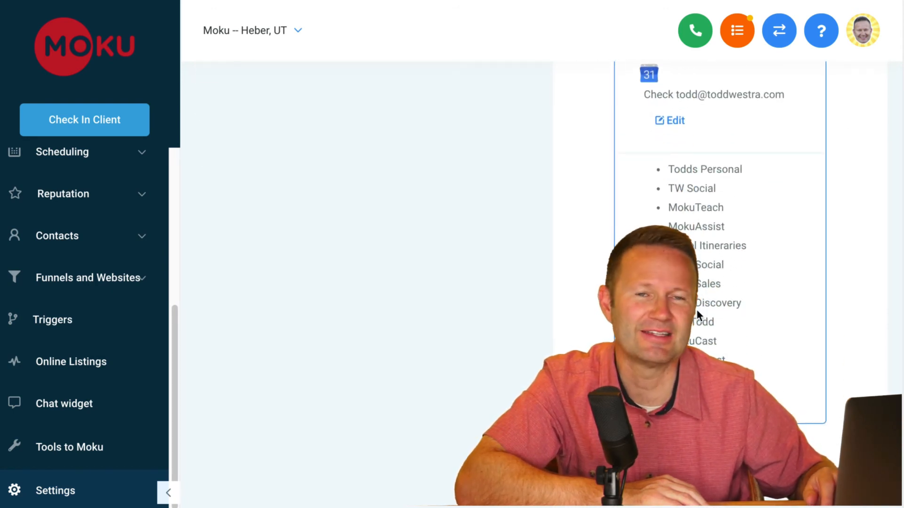
Add Wednesday and Thursday back to the profile's available hours
scroll(698, 313, up, 2)
scroll(699, 314, up, 8)
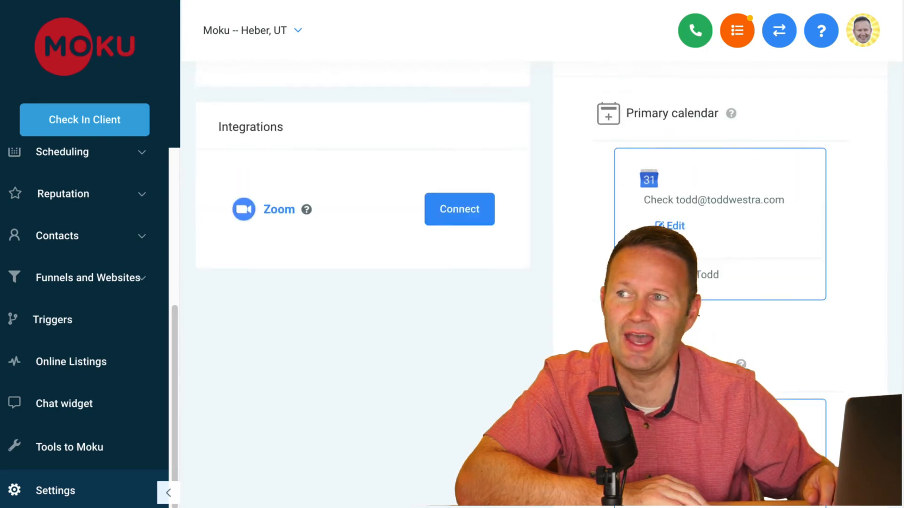
scroll(697, 310, up, 5)
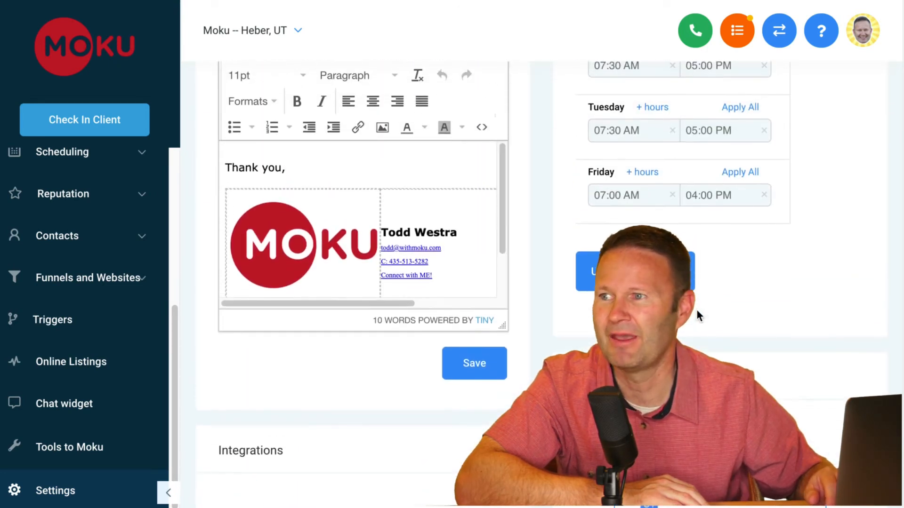
scroll(697, 309, up, 3)
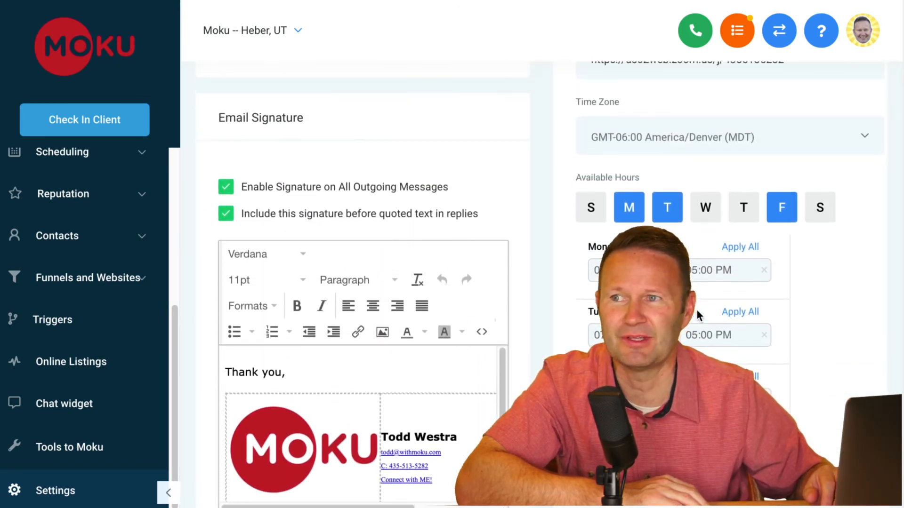
click(704, 209)
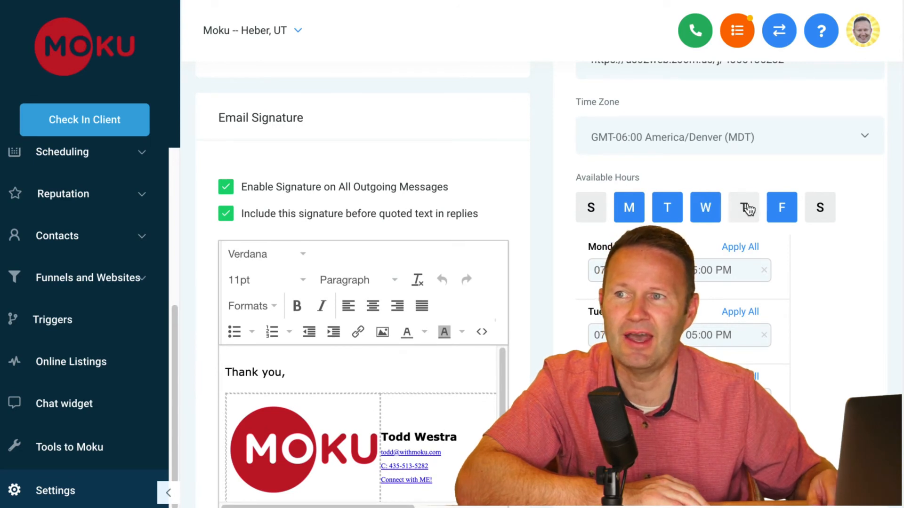
click(744, 208)
scroll(696, 336, down, 1)
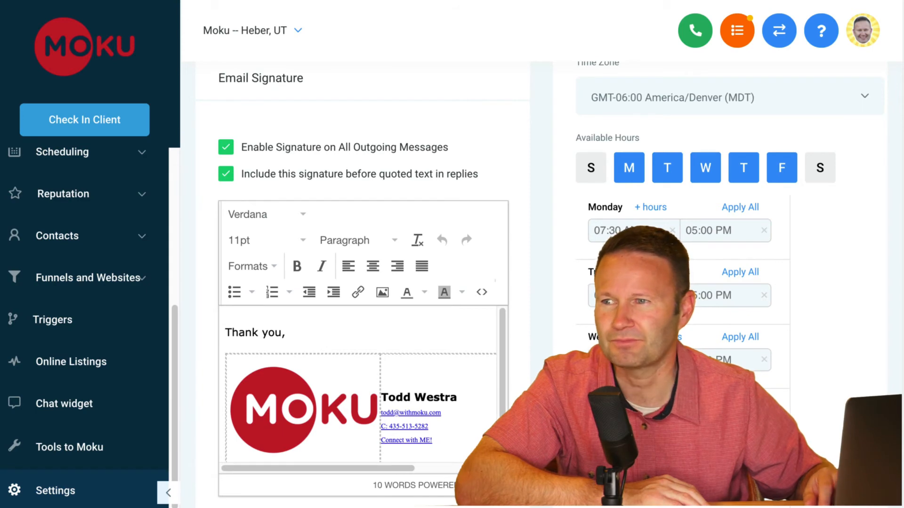
Examine the Zoom connection option in the profile's integrations and look back over the profile settings
scroll(504, 359, down, 10)
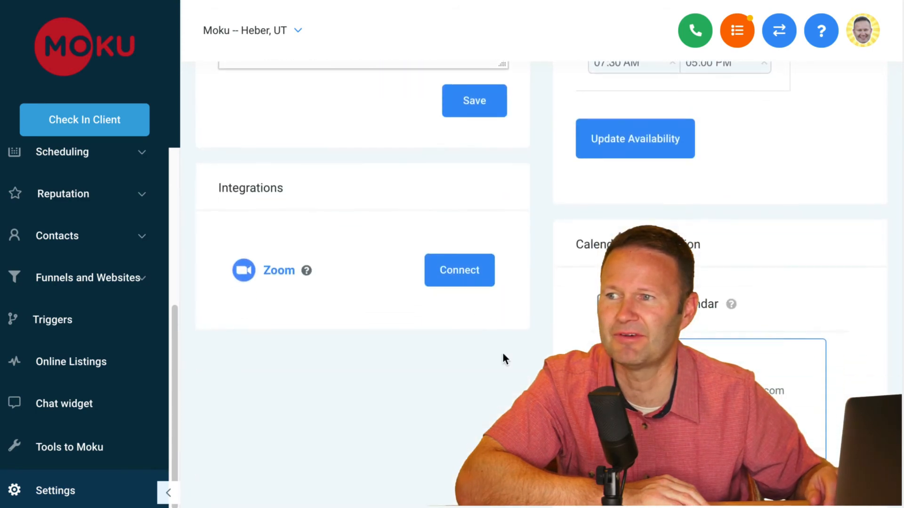
click(451, 270)
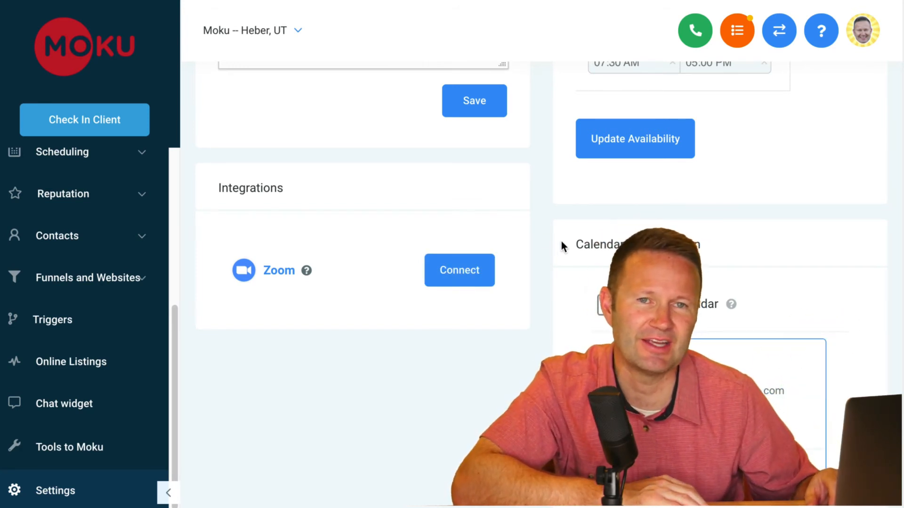
scroll(523, 199, up, 5)
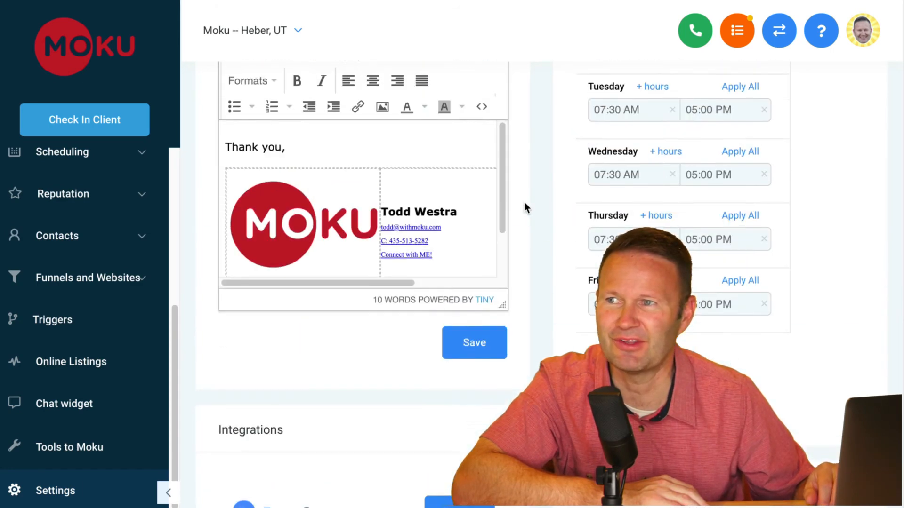
scroll(524, 203, up, 8)
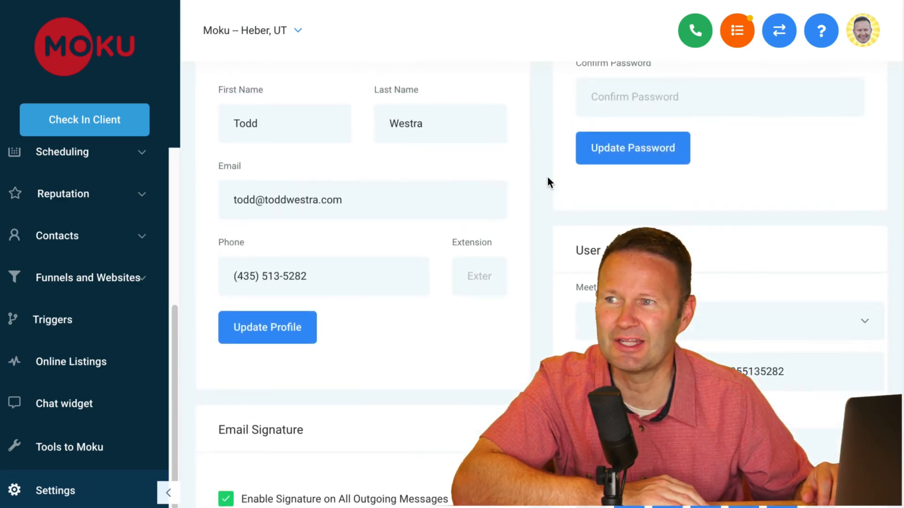
scroll(548, 178, up, 8)
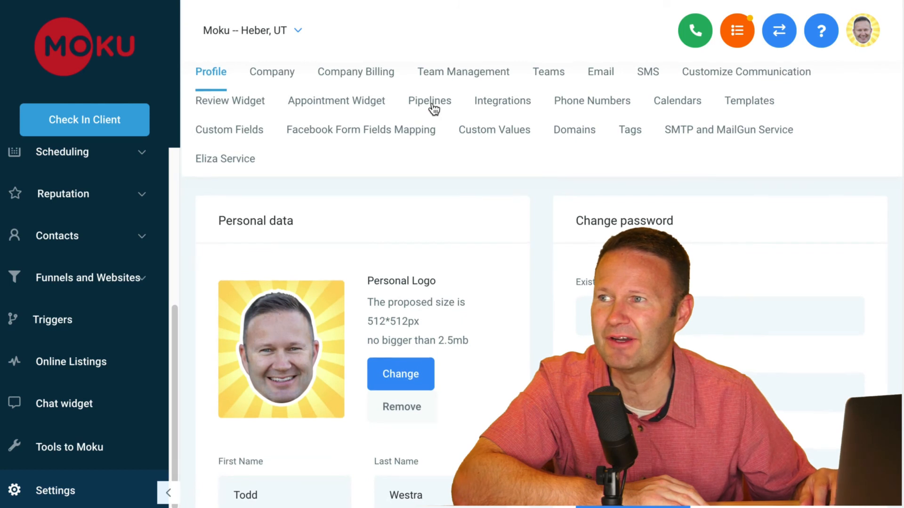
scroll(433, 107, up, 1)
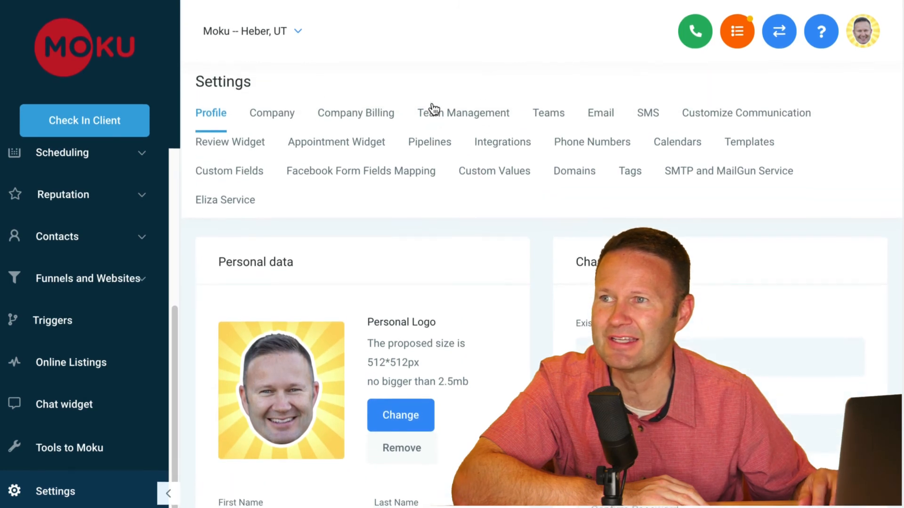
View the calendar URL and embed code for the Discover With Moku team's Clubhouse calendar in the calendar settings
click(676, 148)
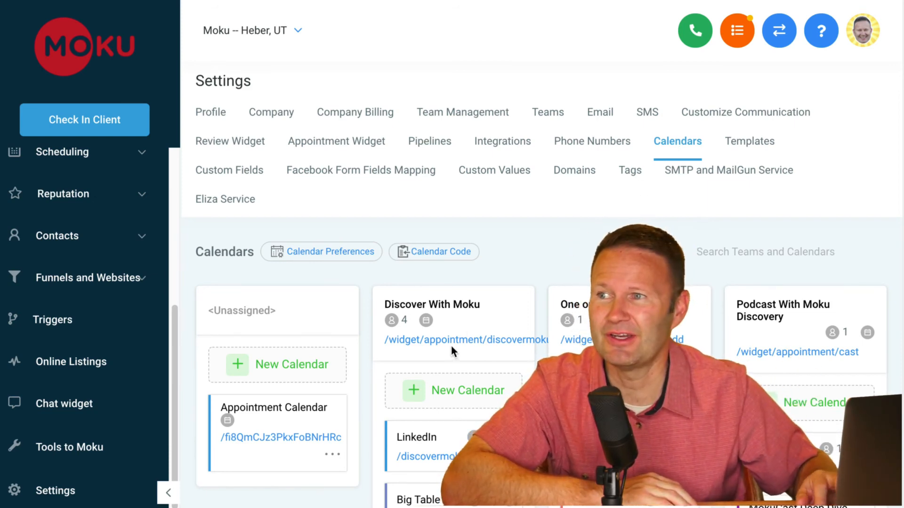
click(431, 252)
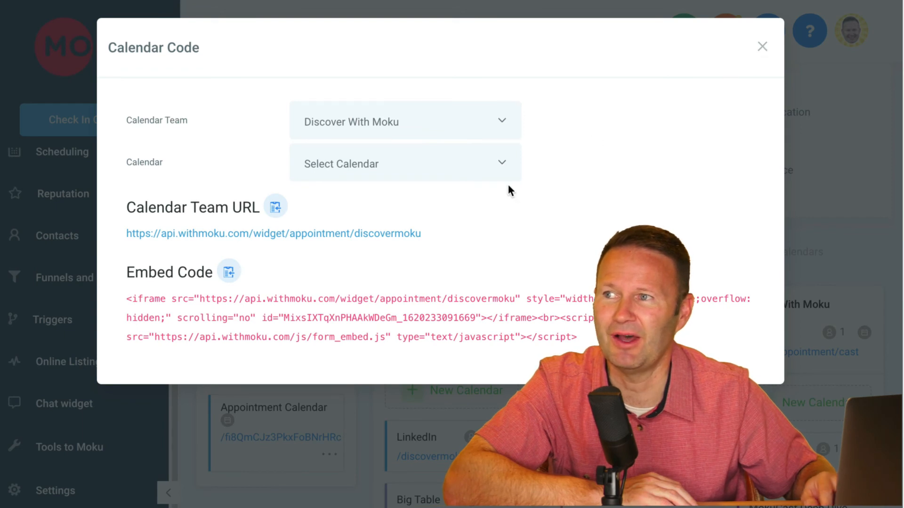
click(501, 156)
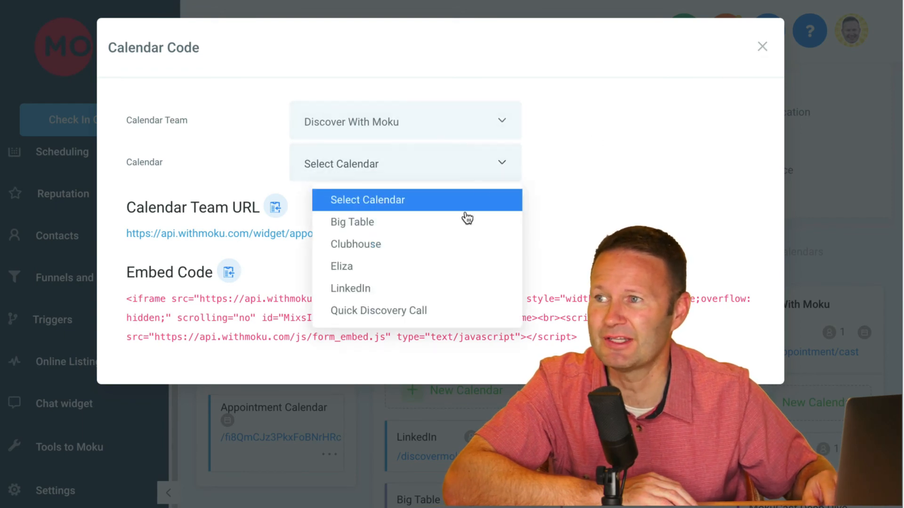
click(455, 249)
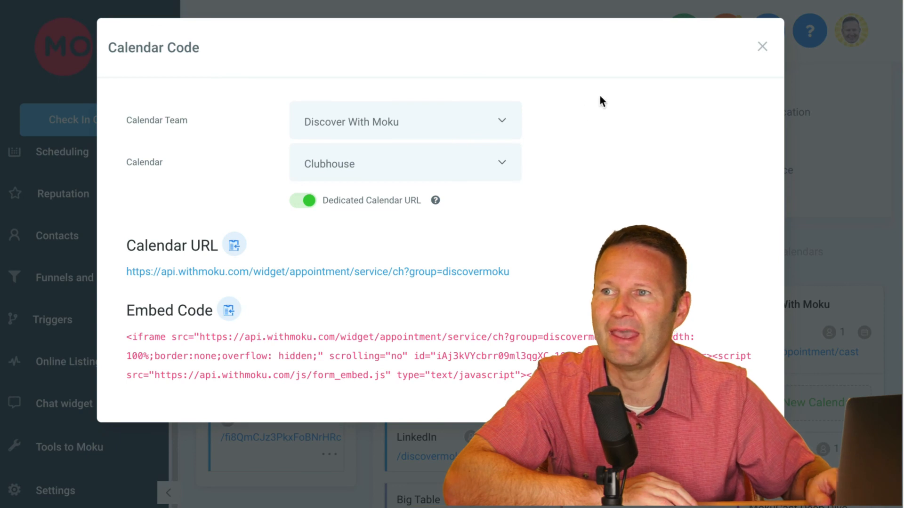
click(763, 46)
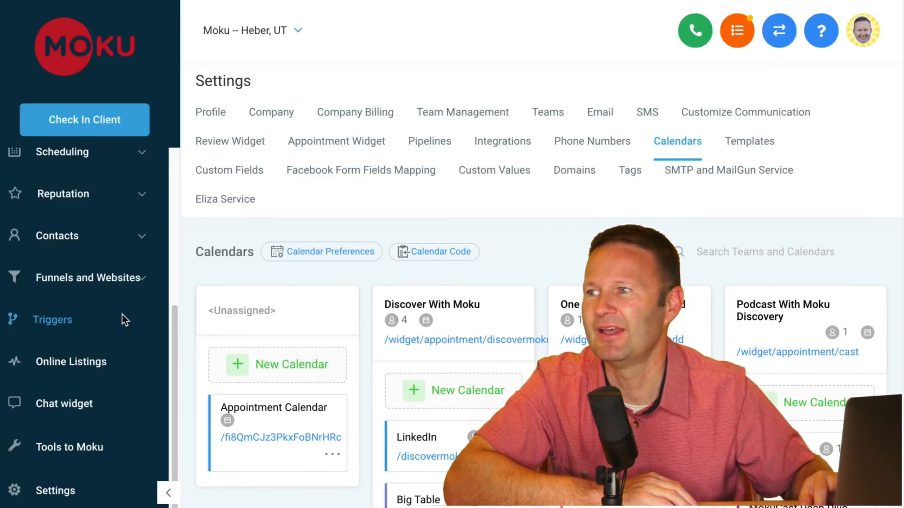
Open the Clubhouse page of the WithMoku website in the page editor
click(120, 278)
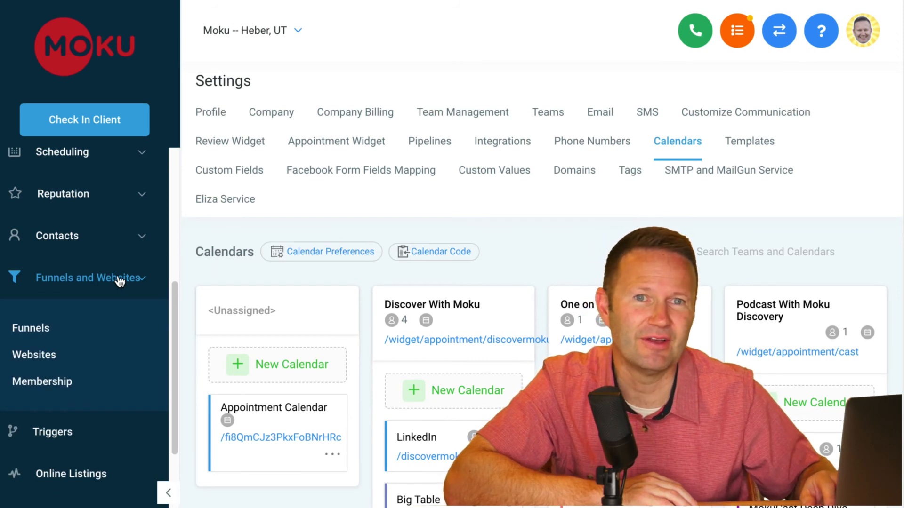
click(52, 363)
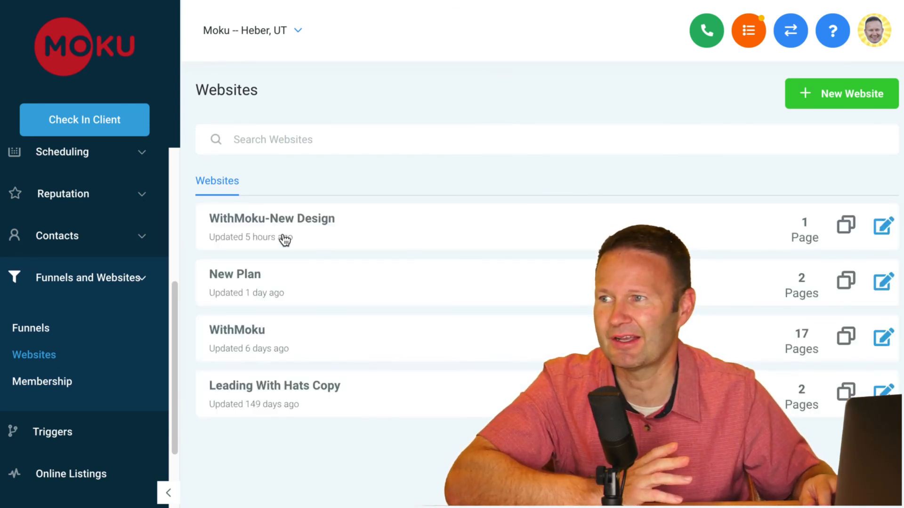
click(242, 338)
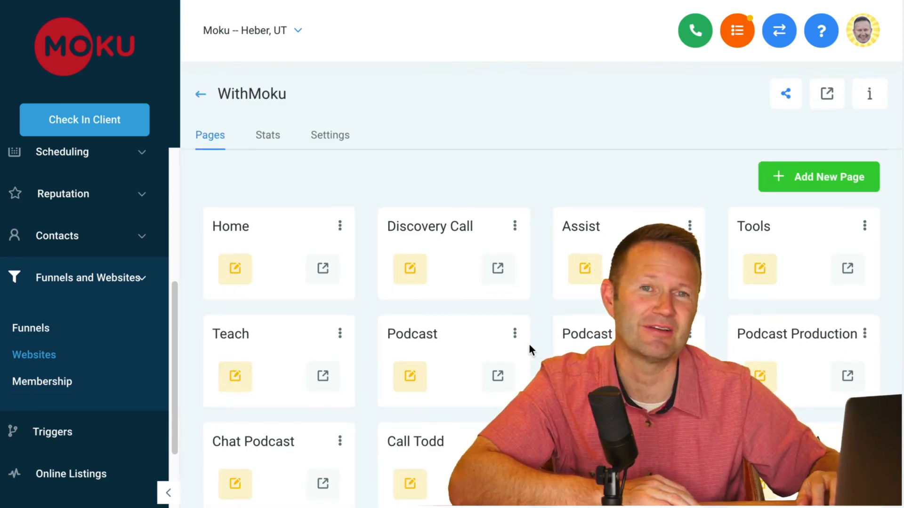
scroll(540, 282, down, 2)
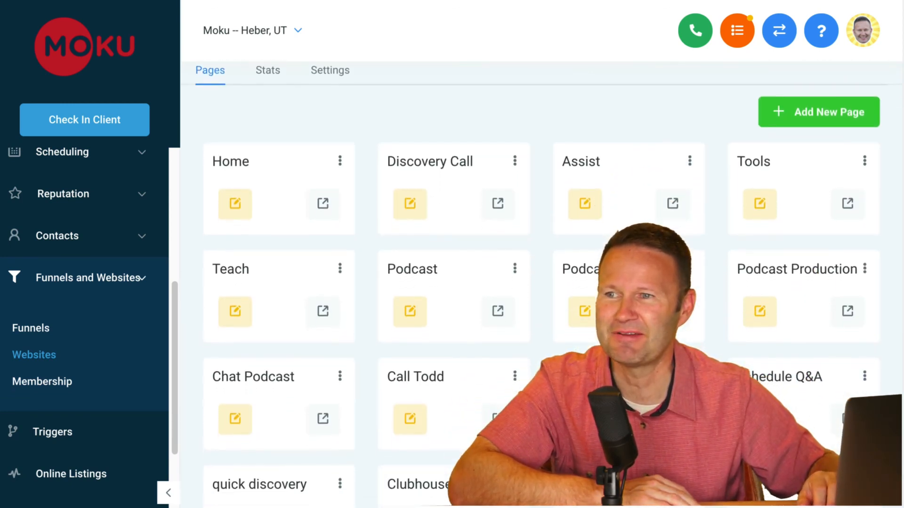
scroll(540, 281, down, 3)
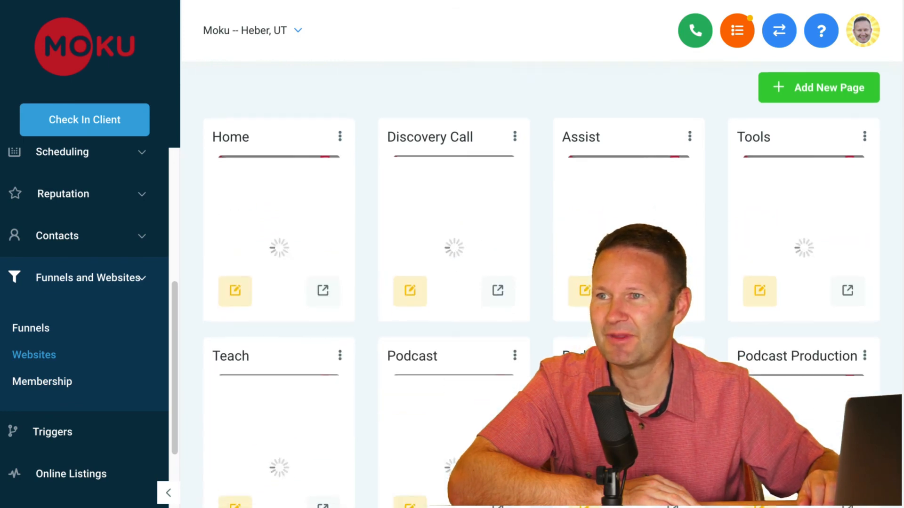
scroll(540, 282, down, 8)
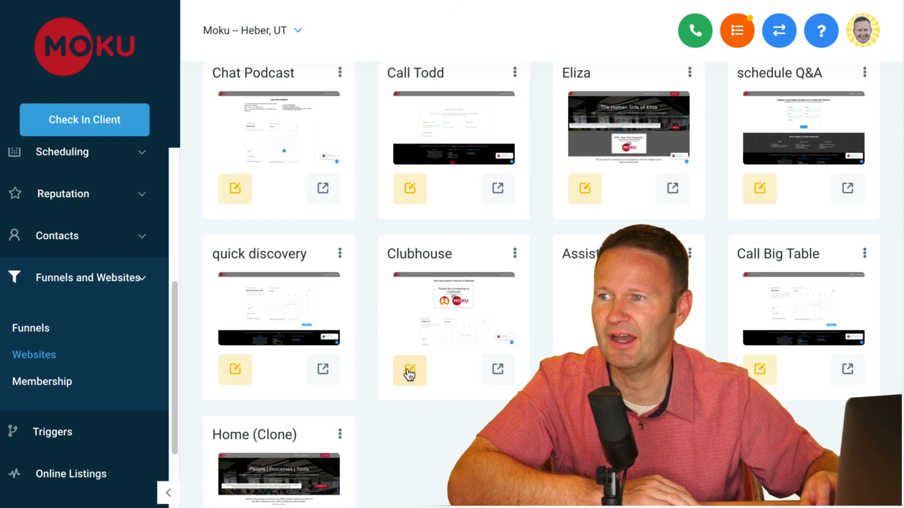
click(410, 372)
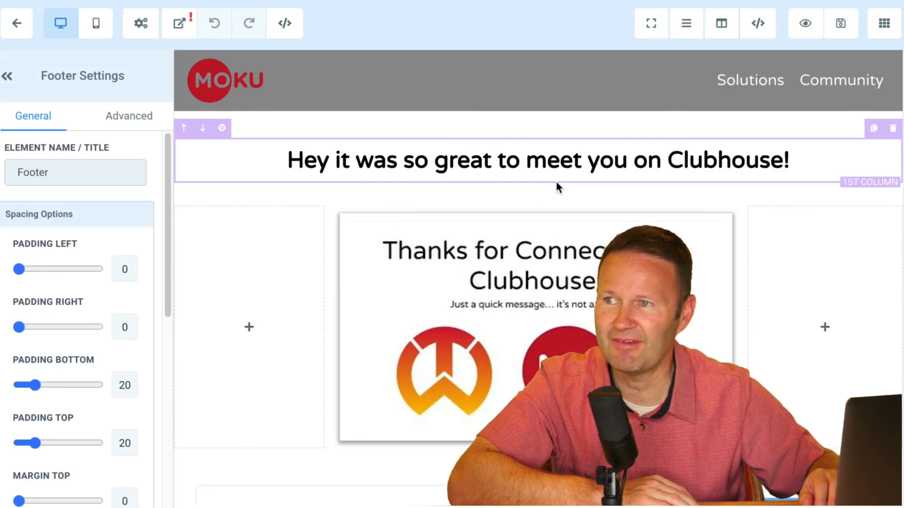
Examine the Clubhouse page's heading, video and embedded booking calendar
scroll(556, 186, down, 1)
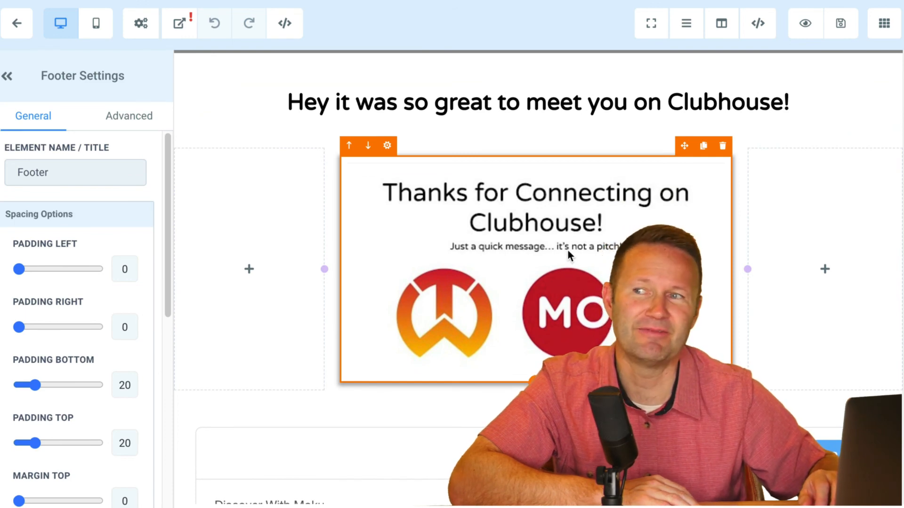
scroll(567, 249, down, 5)
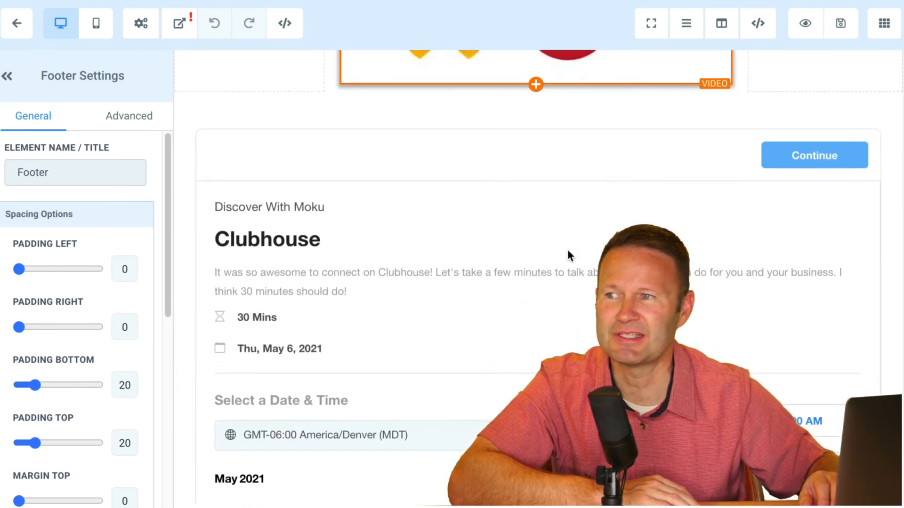
scroll(568, 251, down, 3)
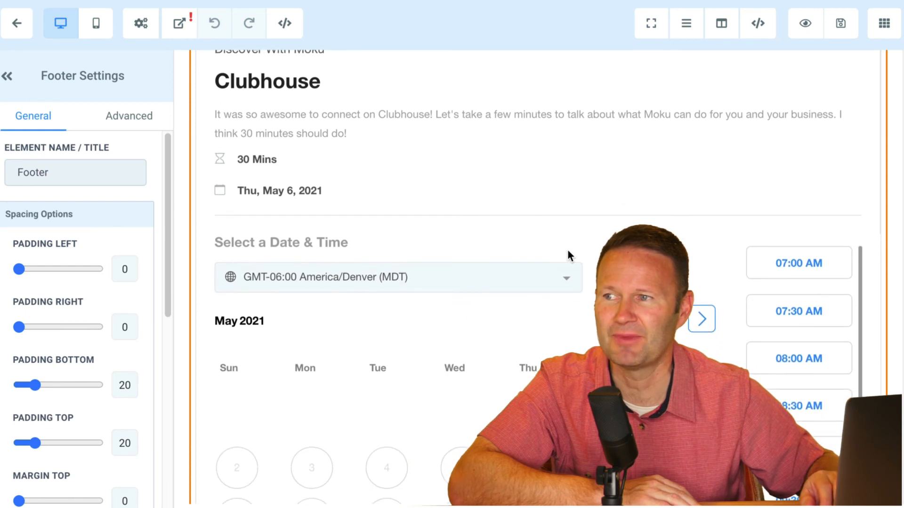
scroll(568, 251, down, 2)
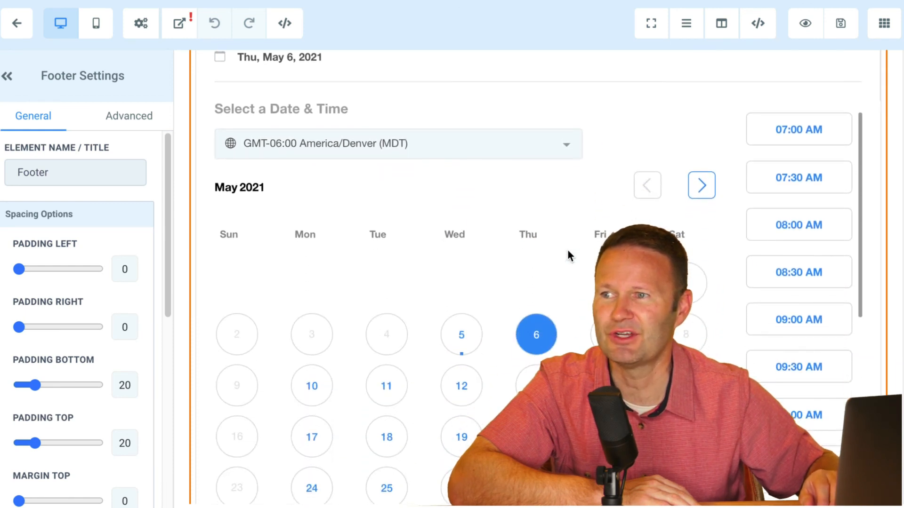
scroll(567, 251, up, 3)
scroll(568, 252, up, 1)
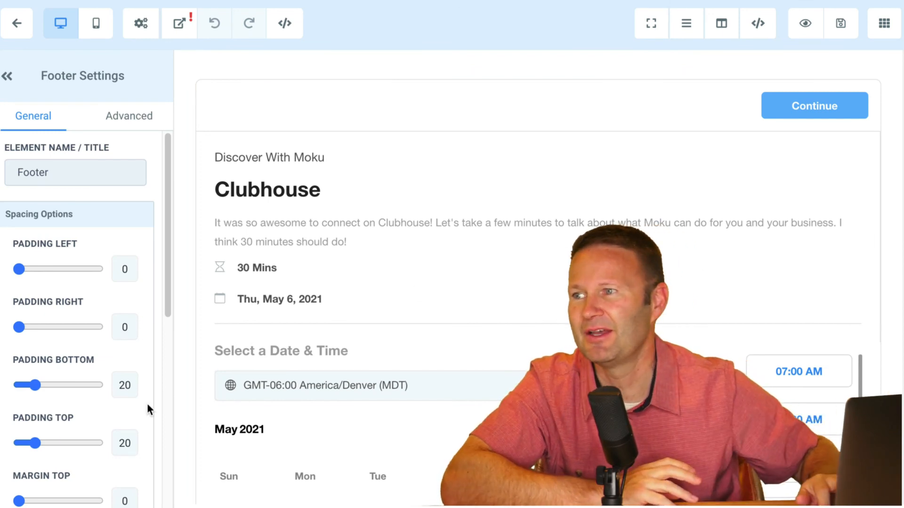
Enable Use Team Page for the Clubhouse page's embedded calendar and look over the Discover With Moku team's calendar choices
scroll(147, 403, down, 8)
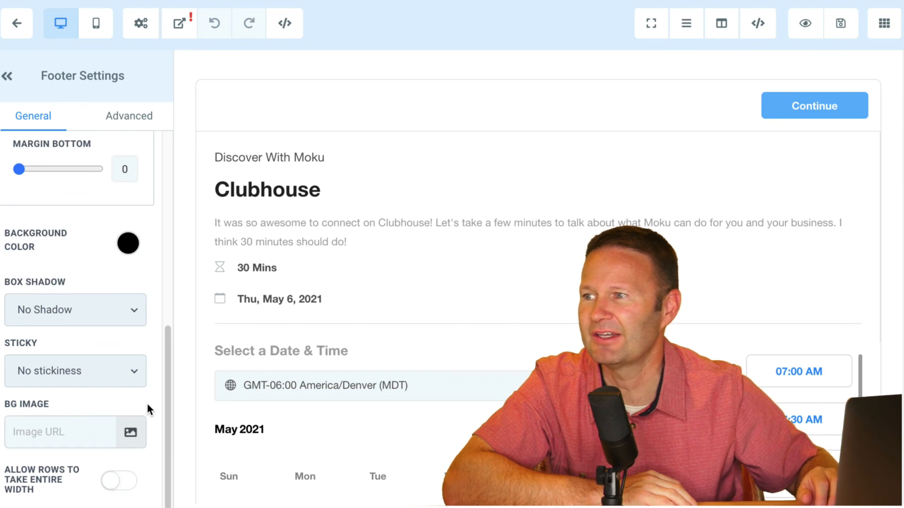
scroll(81, 414, up, 3)
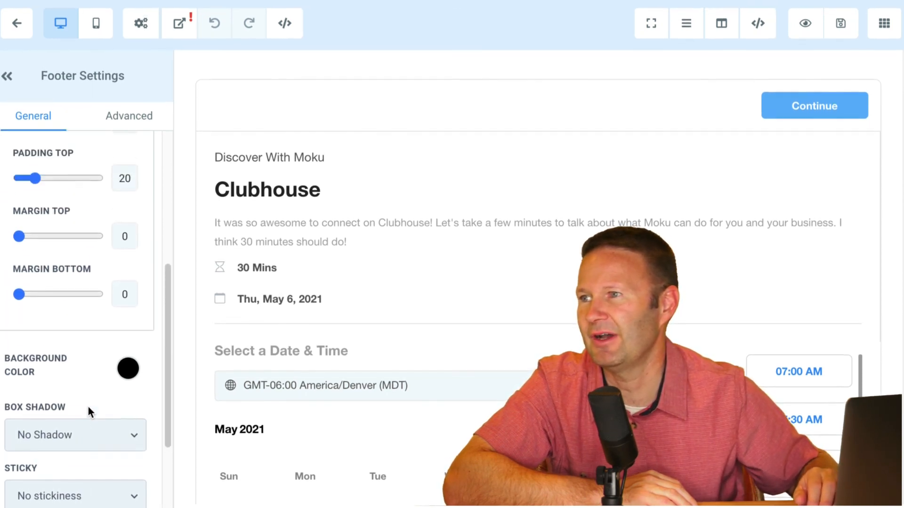
click(312, 316)
scroll(76, 362, down, 3)
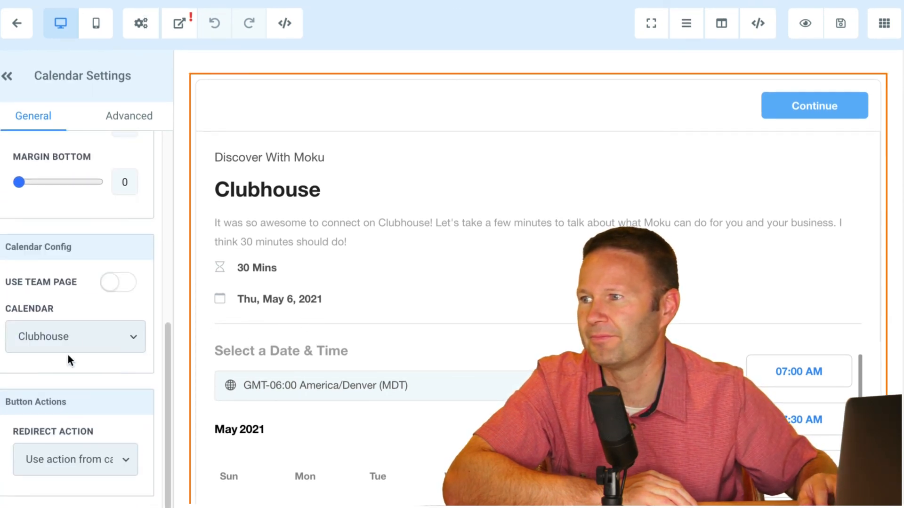
click(107, 284)
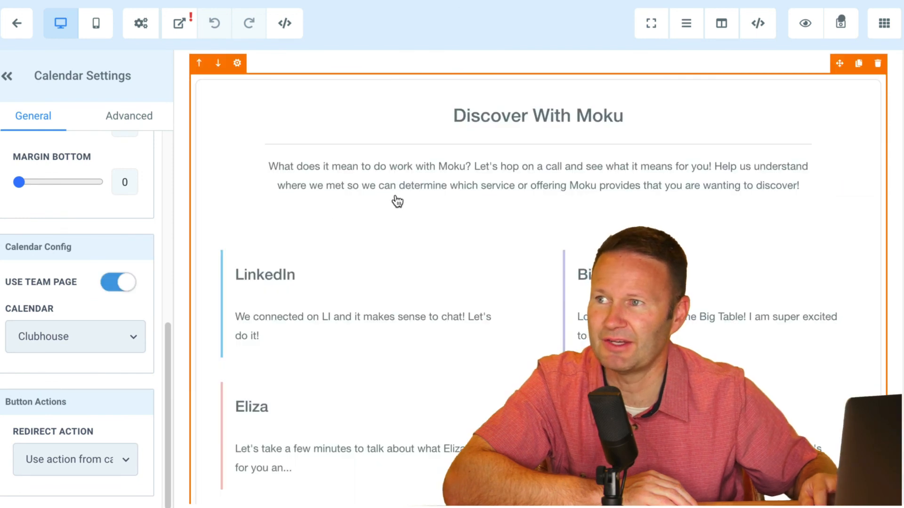
scroll(515, 275, down, 3)
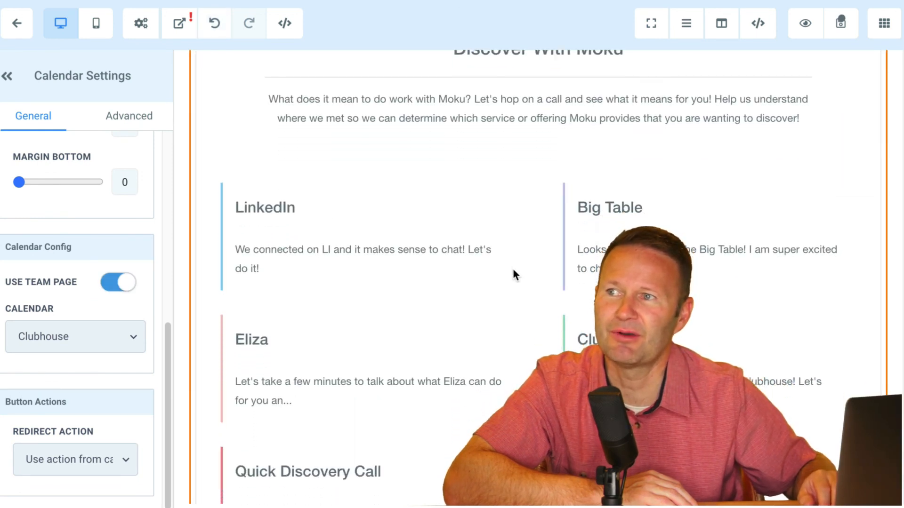
scroll(513, 269, down, 1)
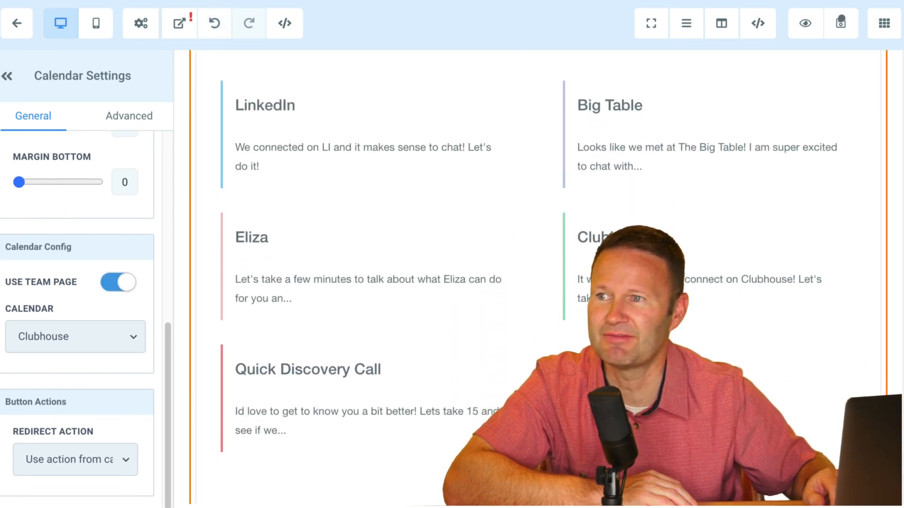